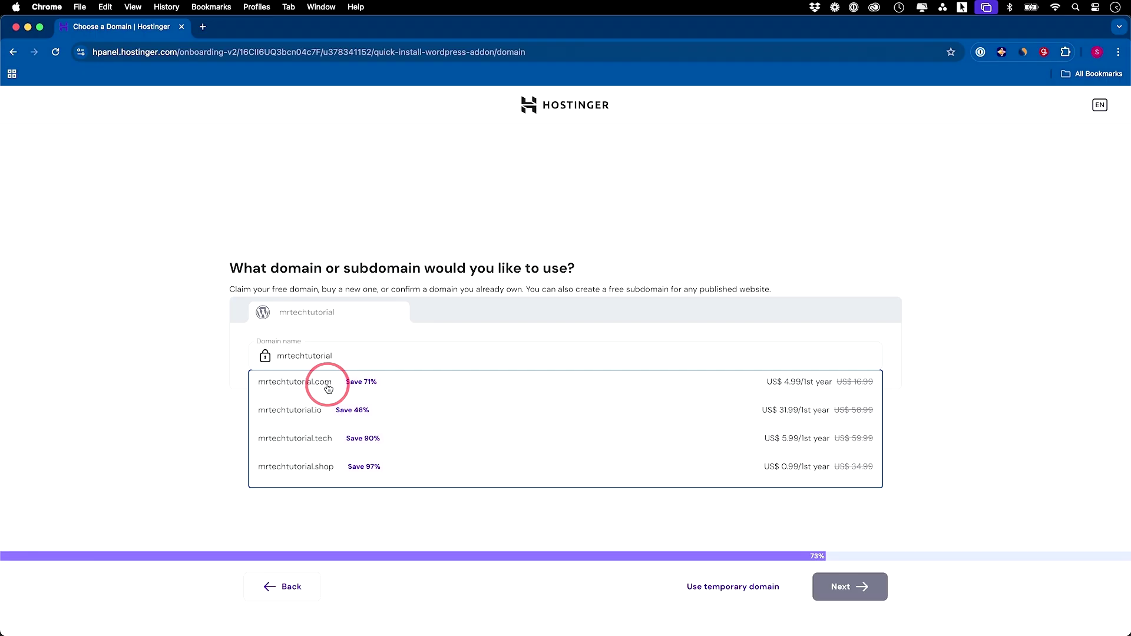
Pick mrtechtutorial.com from the domain suggestions and continue setup
{"action": "left_click", "coordinate": [328, 388]}
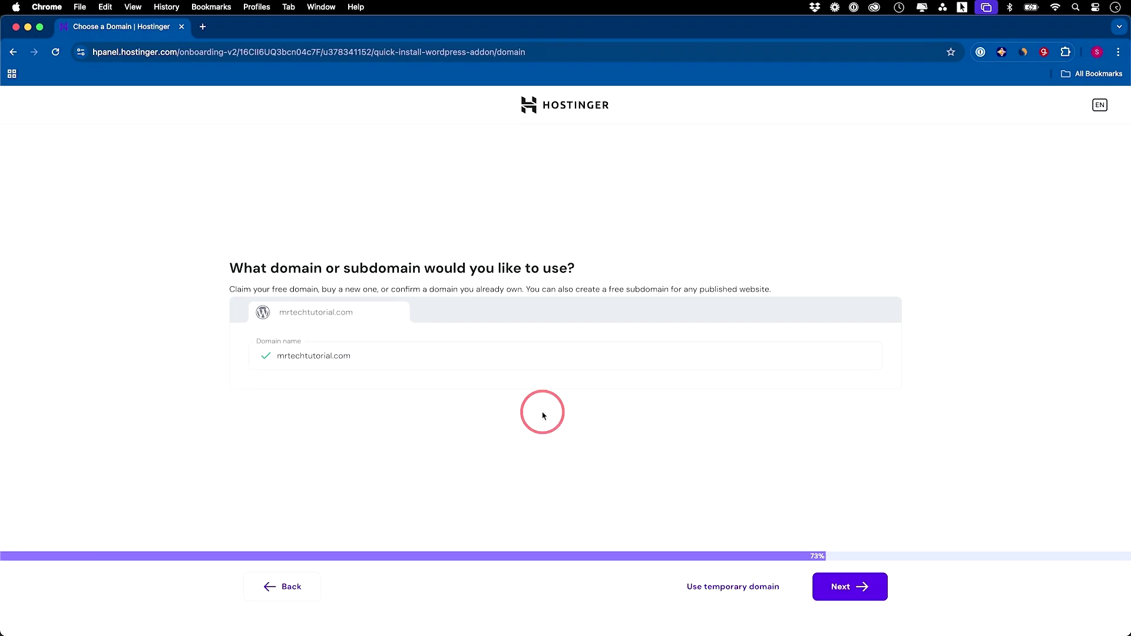
{"action": "left_click", "coordinate": [846, 592]}
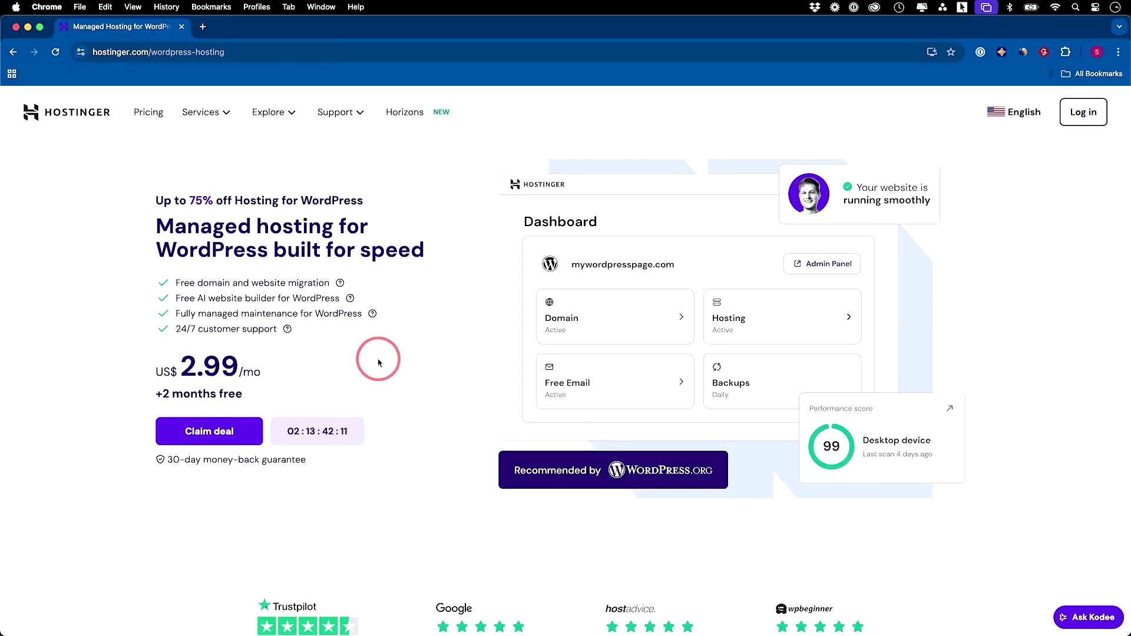
Scroll down to the Premium, Business and Cloud Startup pricing cards
{"action": "scroll", "coordinate": [465, 352], "scroll_direction": "down", "scroll_amount": 1}
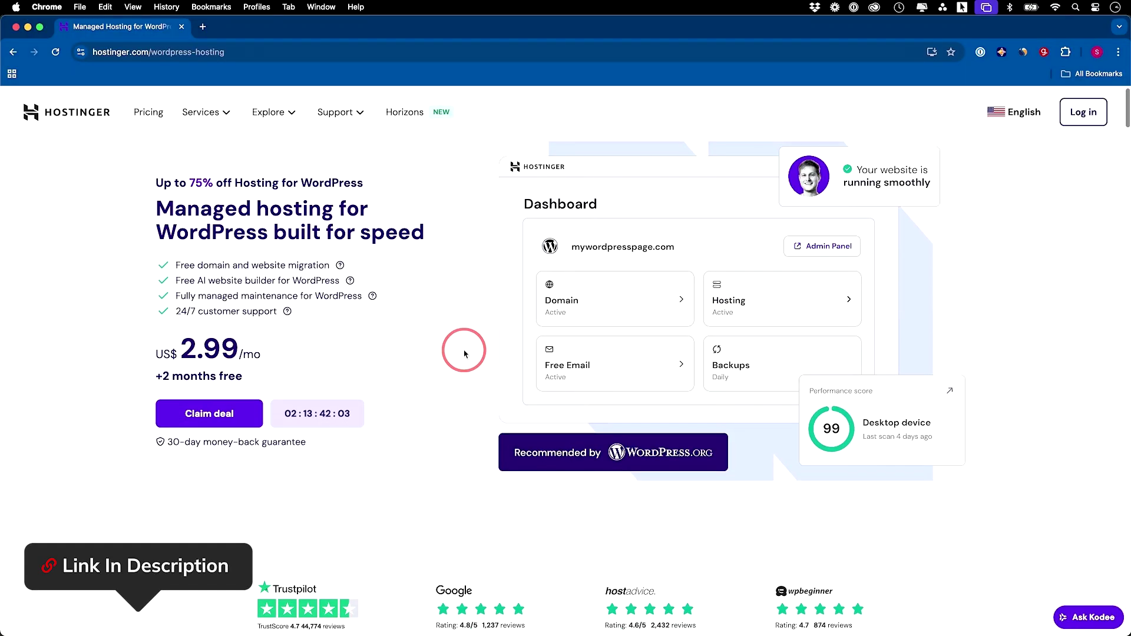
{"action": "scroll", "coordinate": [465, 353], "scroll_direction": "down", "scroll_amount": 10}
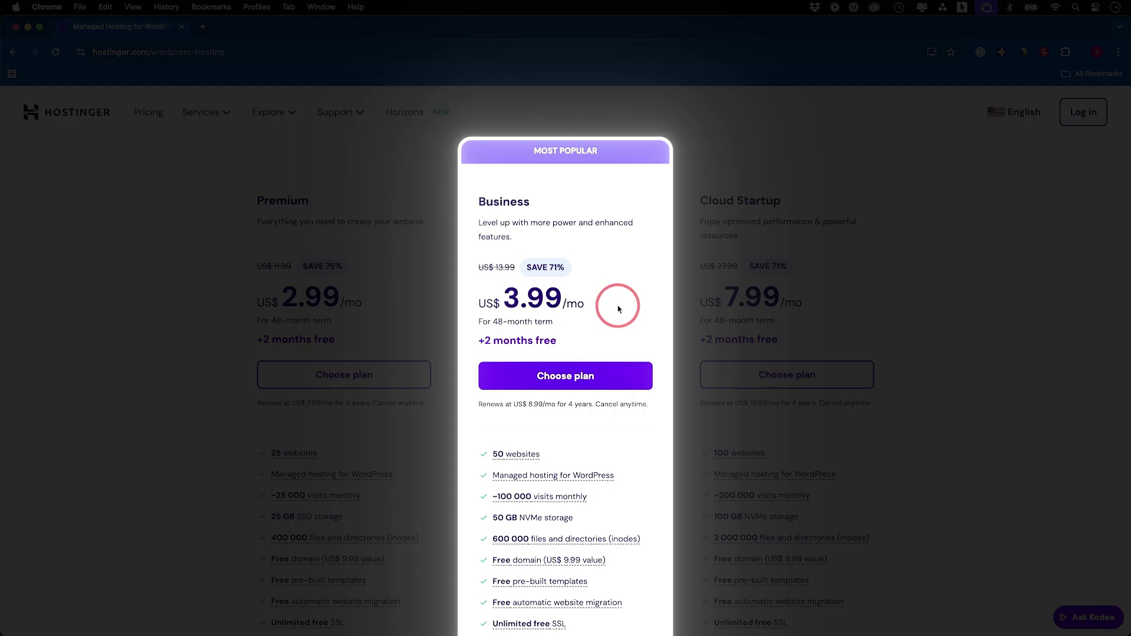
{"action": "scroll", "coordinate": [618, 307], "scroll_direction": "down", "scroll_amount": 1}
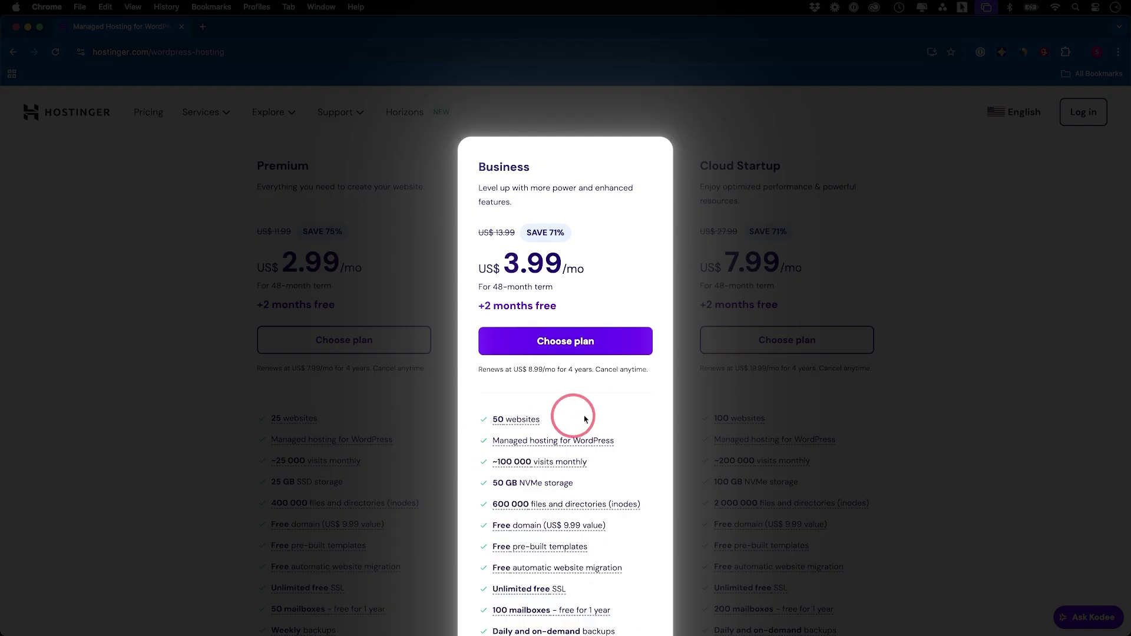
{"action": "scroll", "coordinate": [660, 419], "scroll_direction": "down", "scroll_amount": 10}
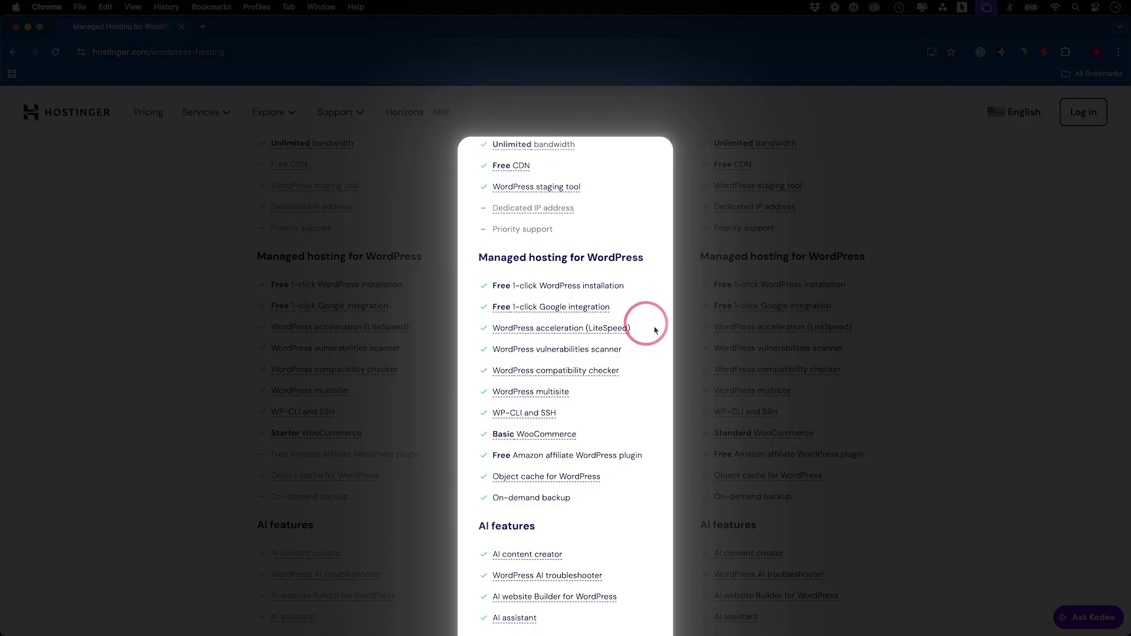
{"action": "scroll", "coordinate": [658, 363], "scroll_direction": "down", "scroll_amount": 3}
{"action": "scroll", "coordinate": [655, 363], "scroll_direction": "down", "scroll_amount": 1}
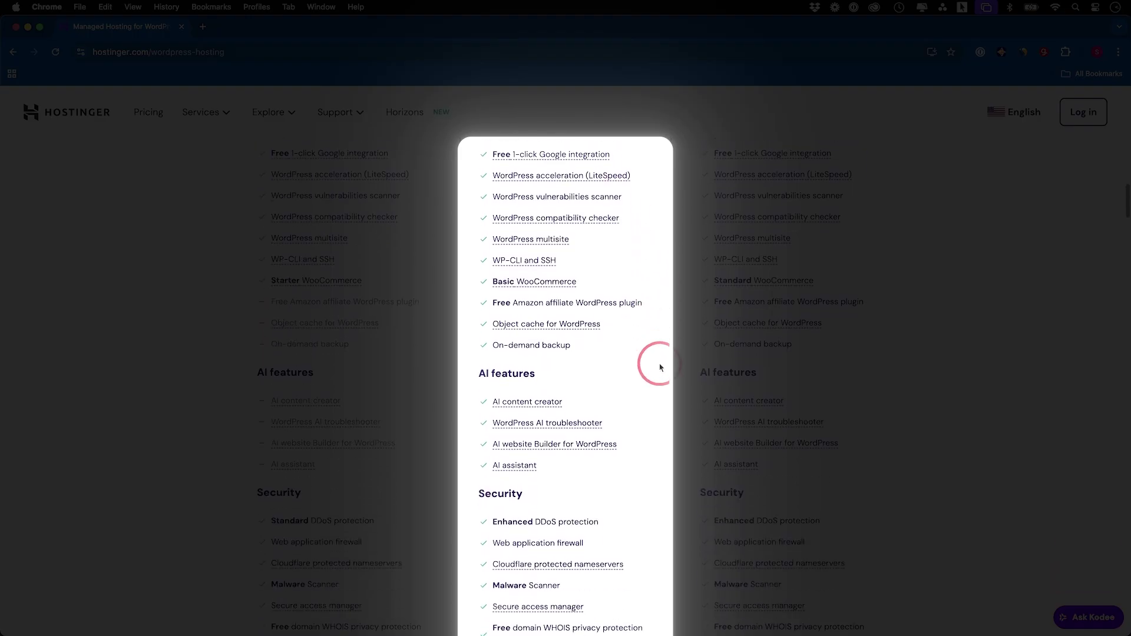
{"action": "scroll", "coordinate": [637, 434], "scroll_direction": "down", "scroll_amount": 2}
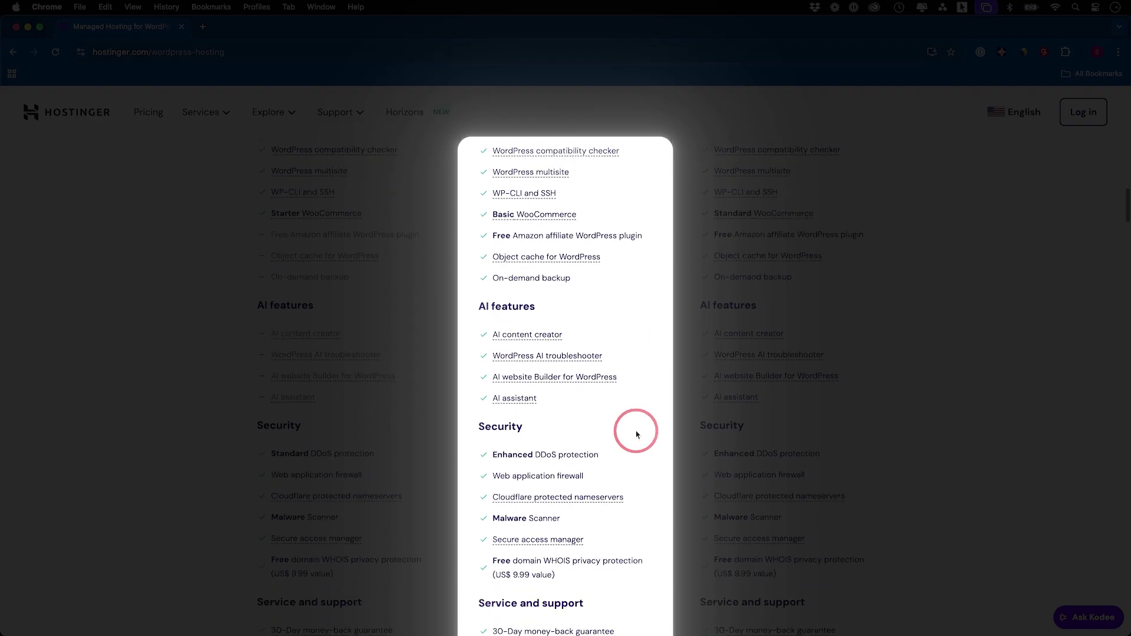
{"action": "scroll", "coordinate": [637, 434], "scroll_direction": "down", "scroll_amount": 5}
{"action": "scroll", "coordinate": [640, 434], "scroll_direction": "down", "scroll_amount": 10}
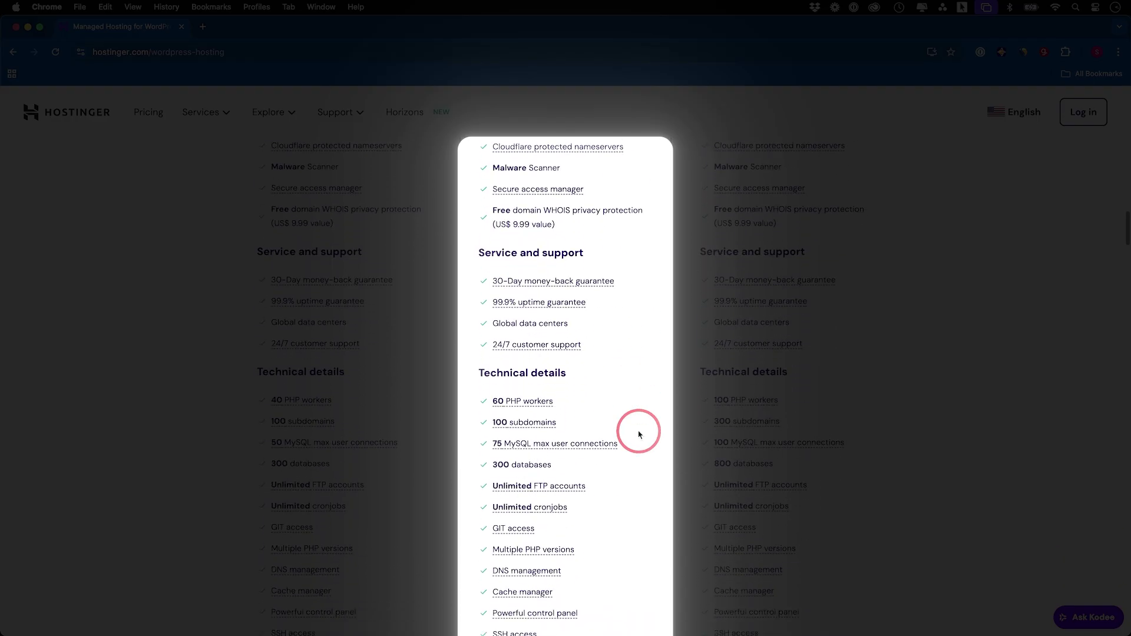
{"action": "scroll", "coordinate": [639, 435], "scroll_direction": "up", "scroll_amount": 20}
{"action": "scroll", "coordinate": [638, 434], "scroll_direction": "up", "scroll_amount": 15}
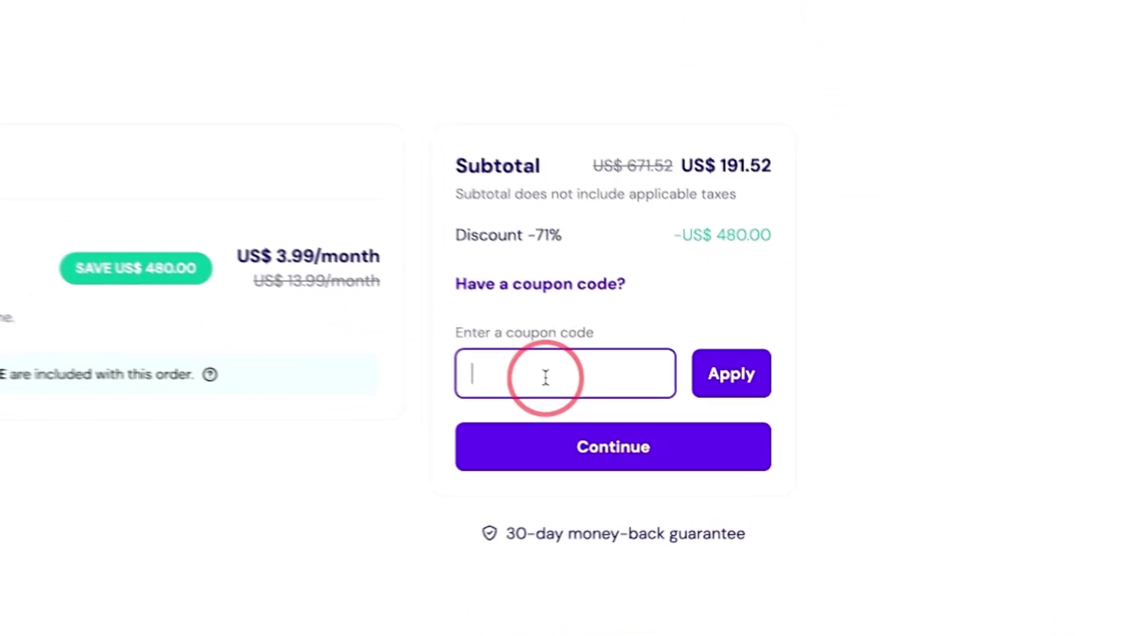
Apply coupon HOWFINITY and keep the 48-month billing period for Business Web Hosting
{"action": "type", "text": "HOW"}
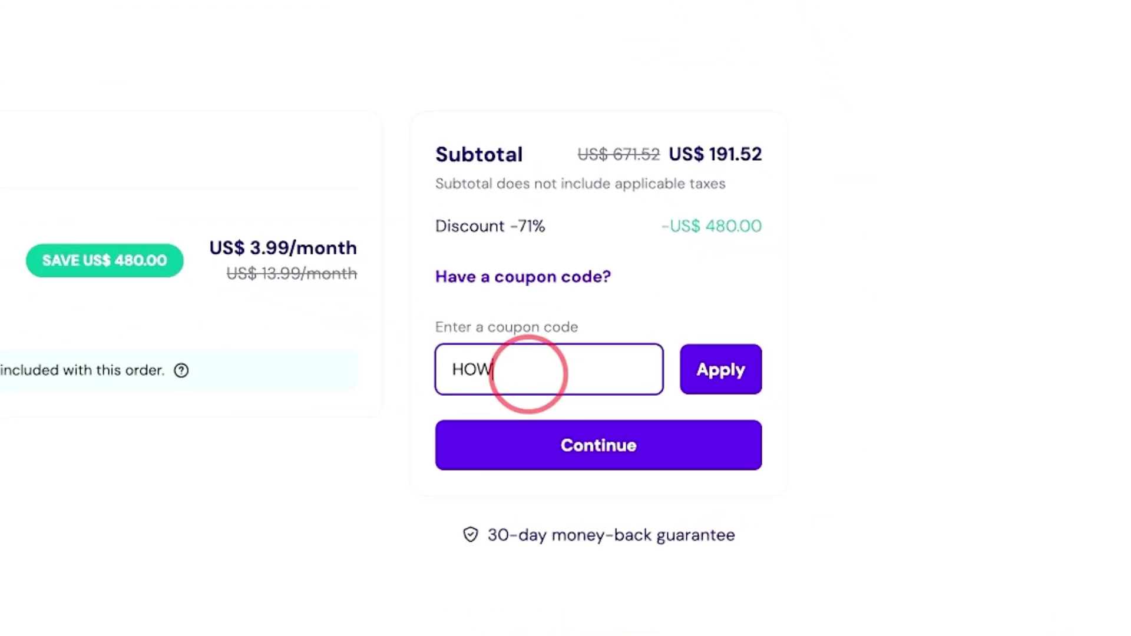
{"action": "type", "text": "FINITY"}
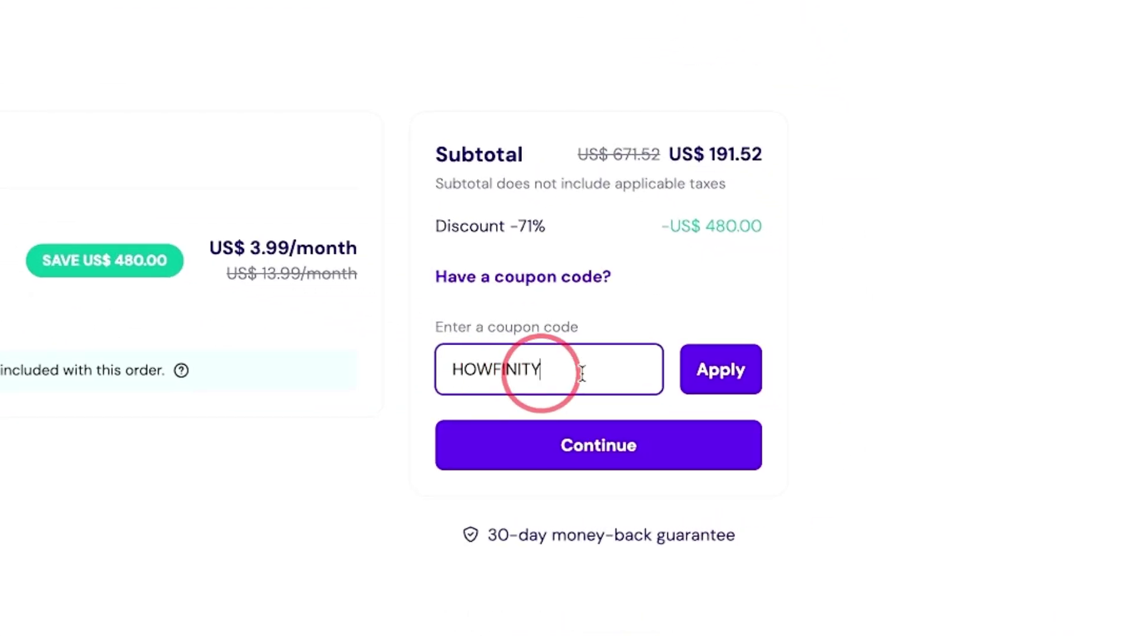
{"action": "left_click", "coordinate": [716, 377]}
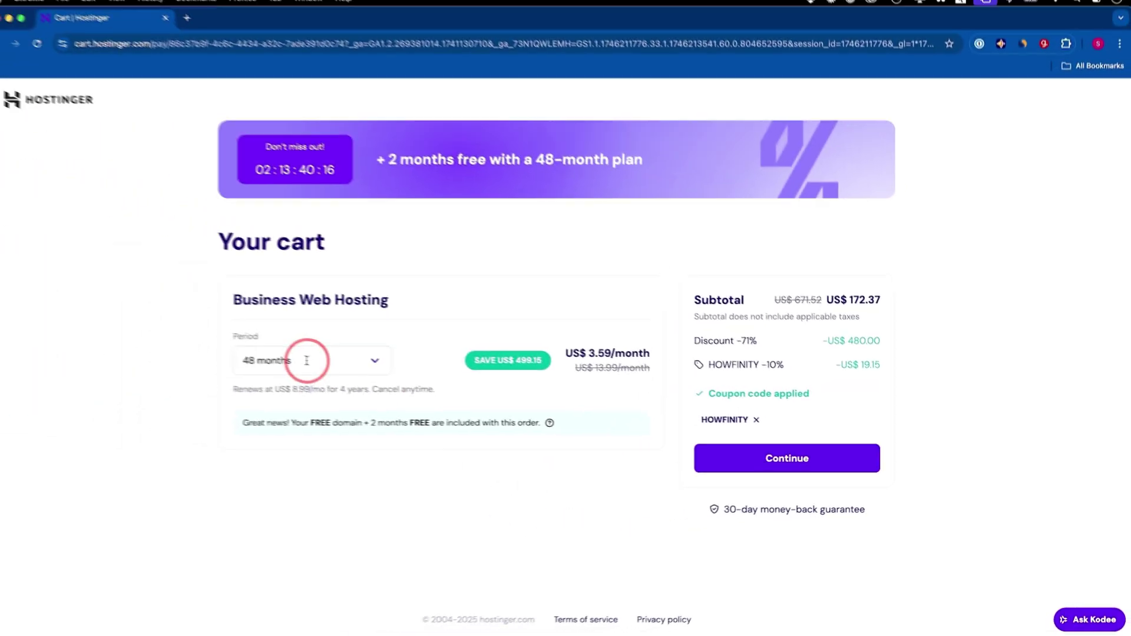
{"action": "left_click", "coordinate": [306, 360]}
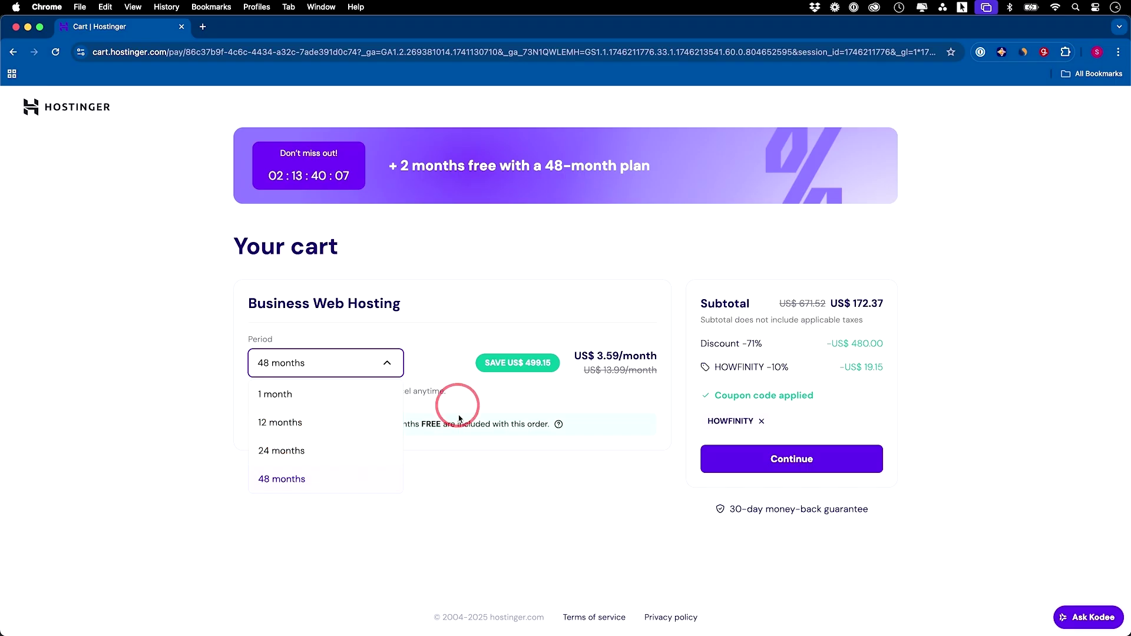
{"action": "left_click", "coordinate": [468, 309]}
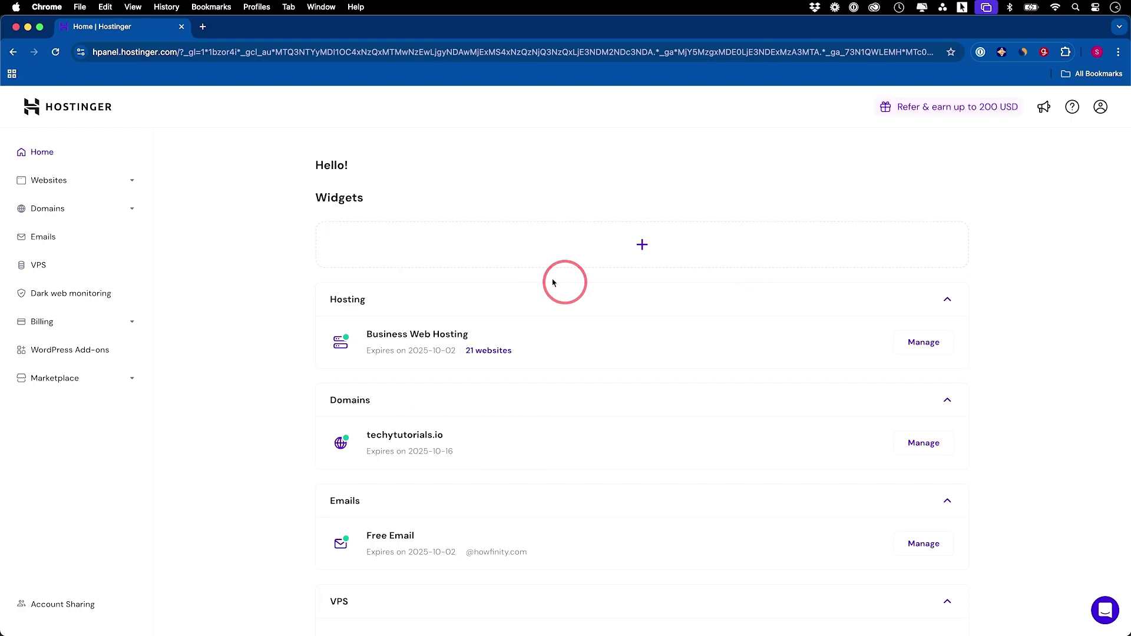
From hPanel's Websites list, add a new website built with WordPress
{"action": "left_click", "coordinate": [83, 185]}
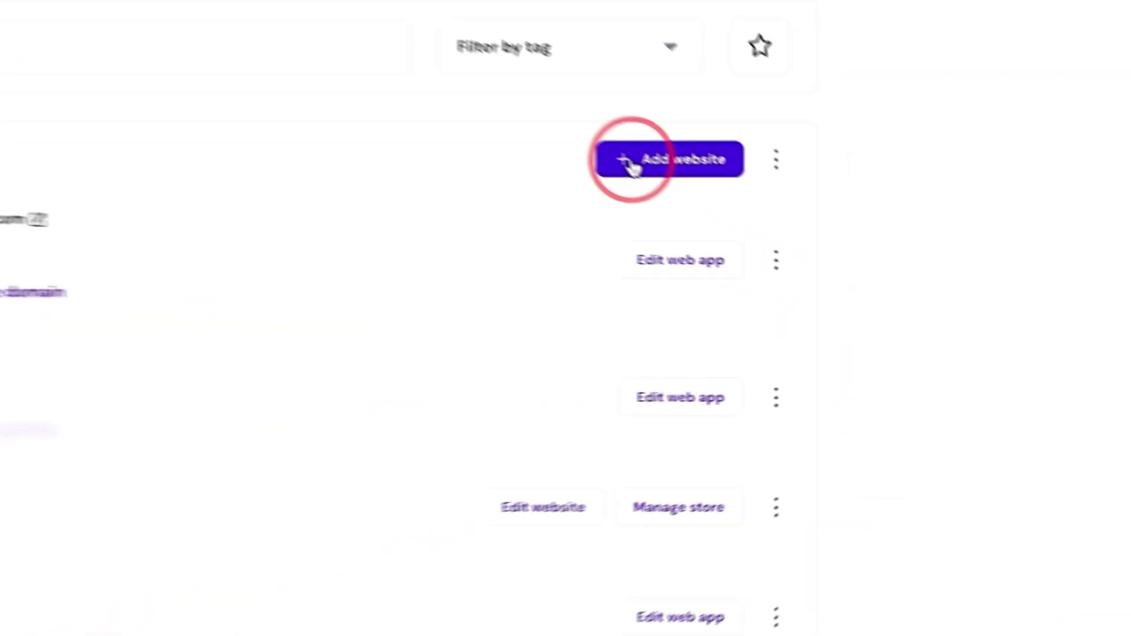
{"action": "left_click", "coordinate": [574, 143]}
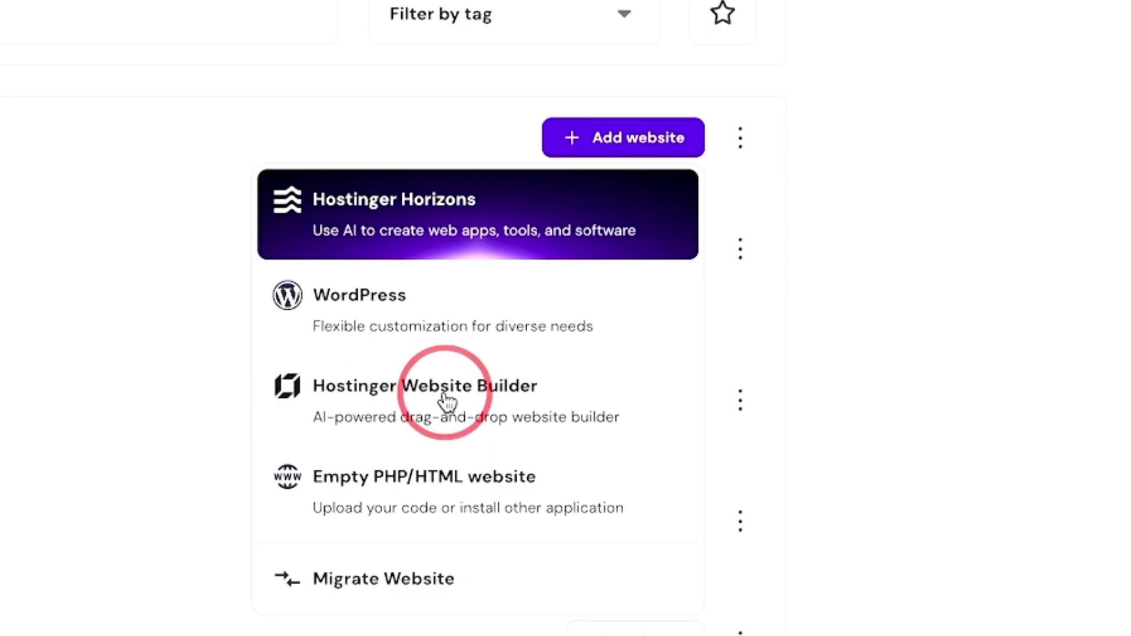
{"action": "left_click", "coordinate": [351, 308]}
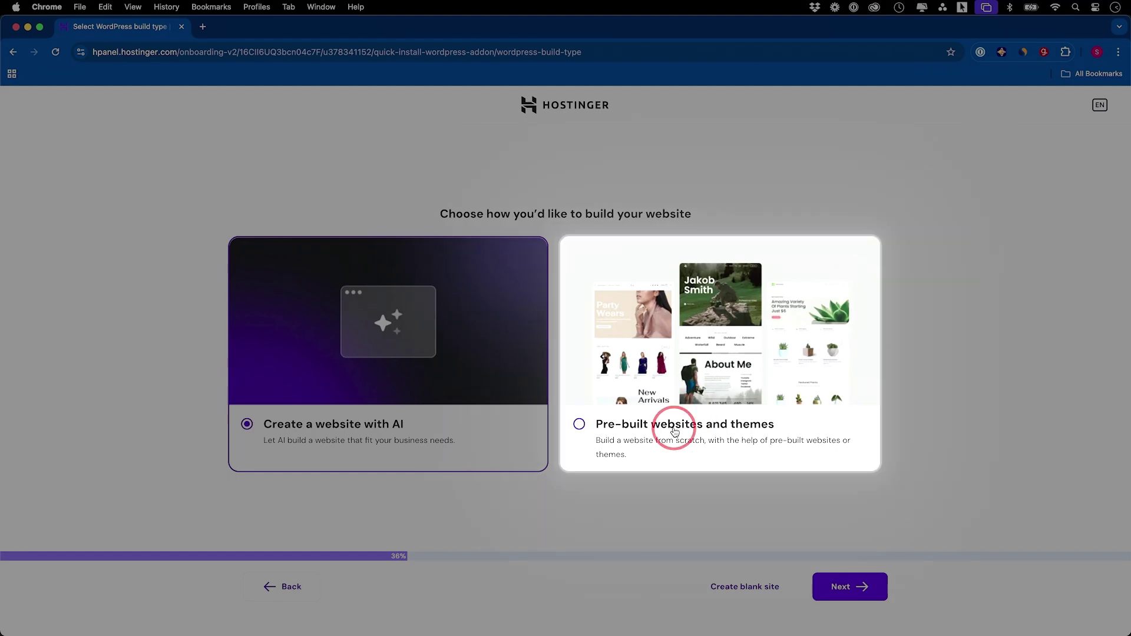
Switch the build option from Pre-built themes to Create a website with AI
{"action": "left_click", "coordinate": [610, 434]}
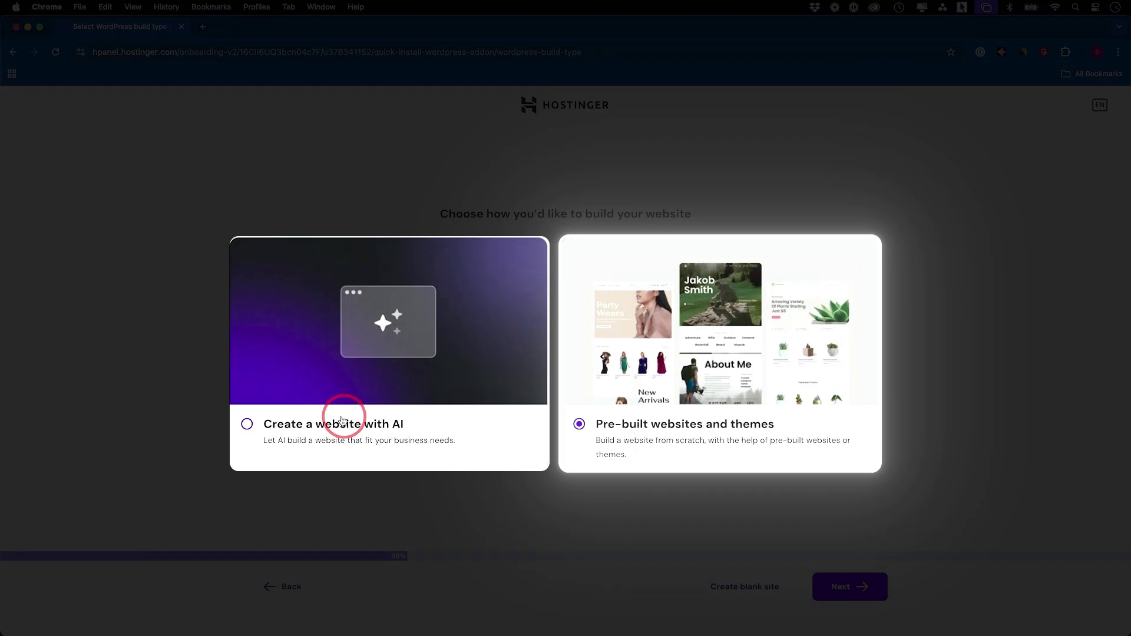
{"action": "left_click", "coordinate": [309, 429]}
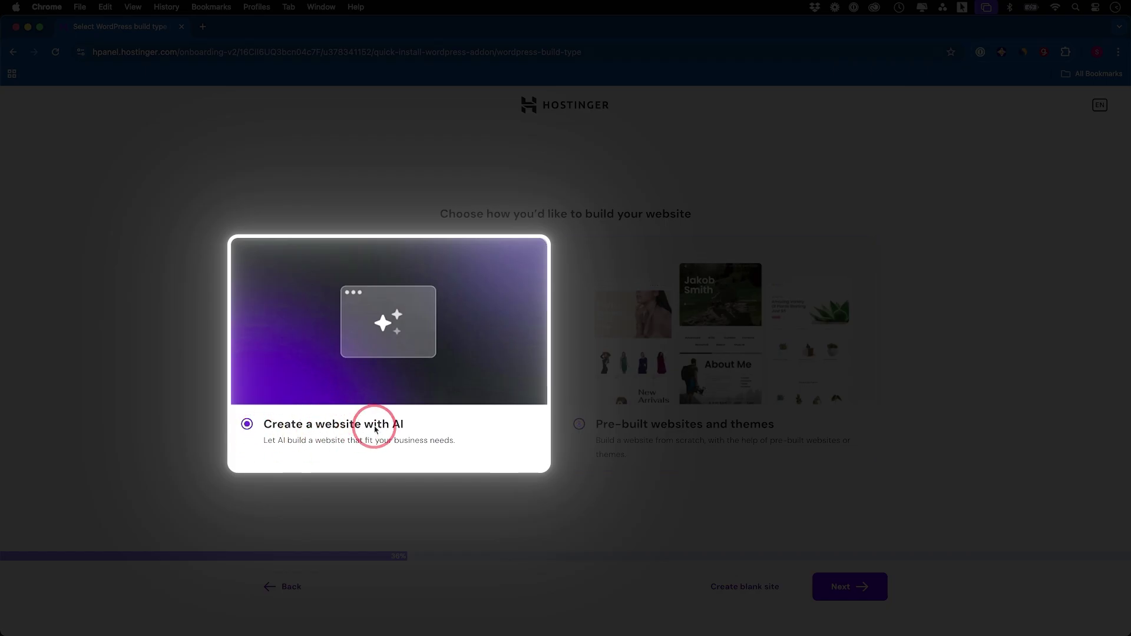
{"action": "left_click", "coordinate": [328, 343]}
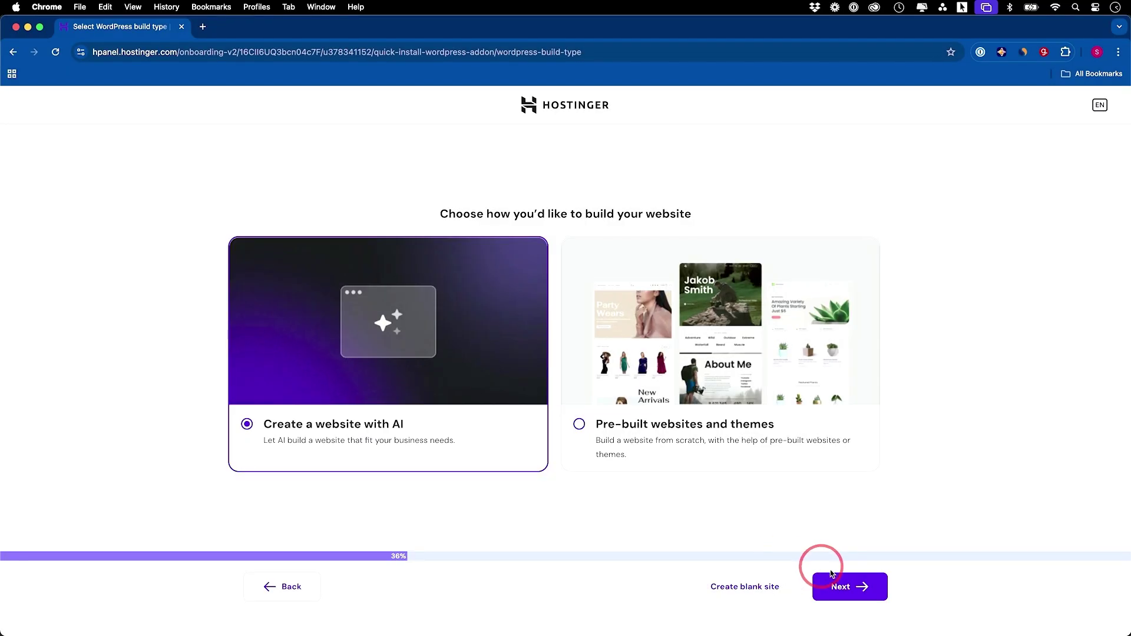
On the domain step, select mrtechtutorial.com and confirm it
{"action": "left_click", "coordinate": [848, 586]}
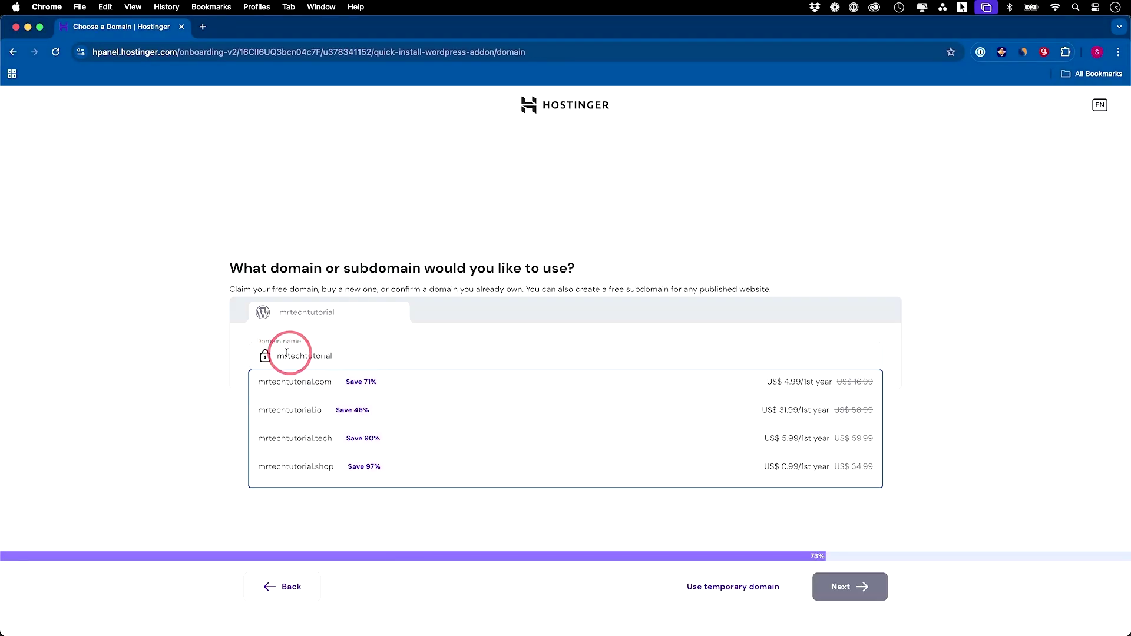
{"action": "left_click", "coordinate": [324, 355]}
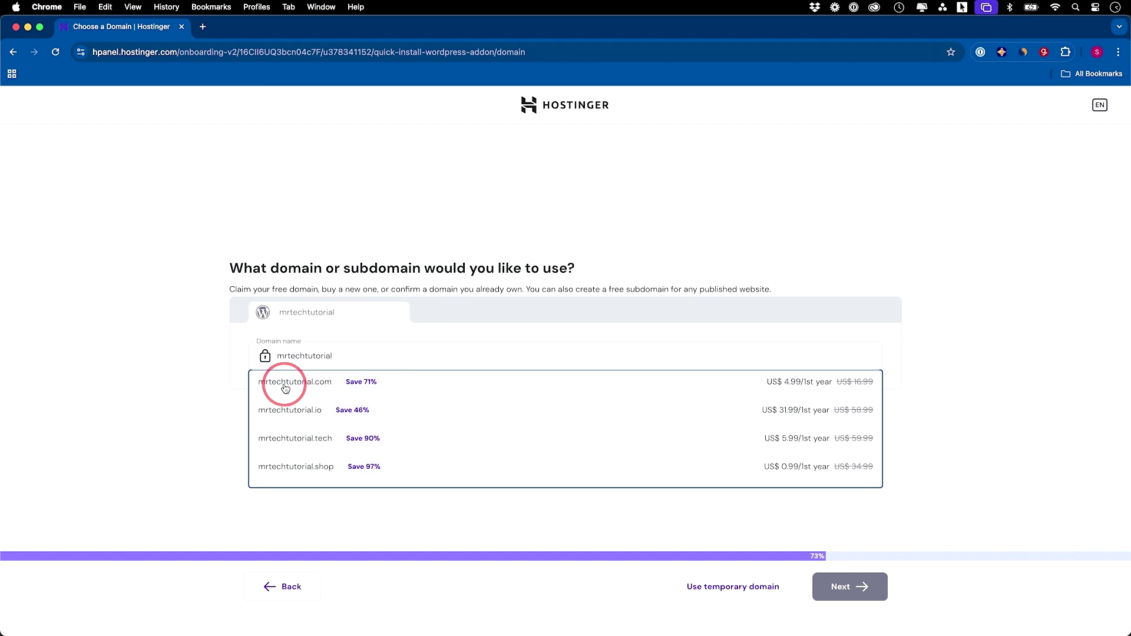
{"action": "left_click", "coordinate": [328, 389]}
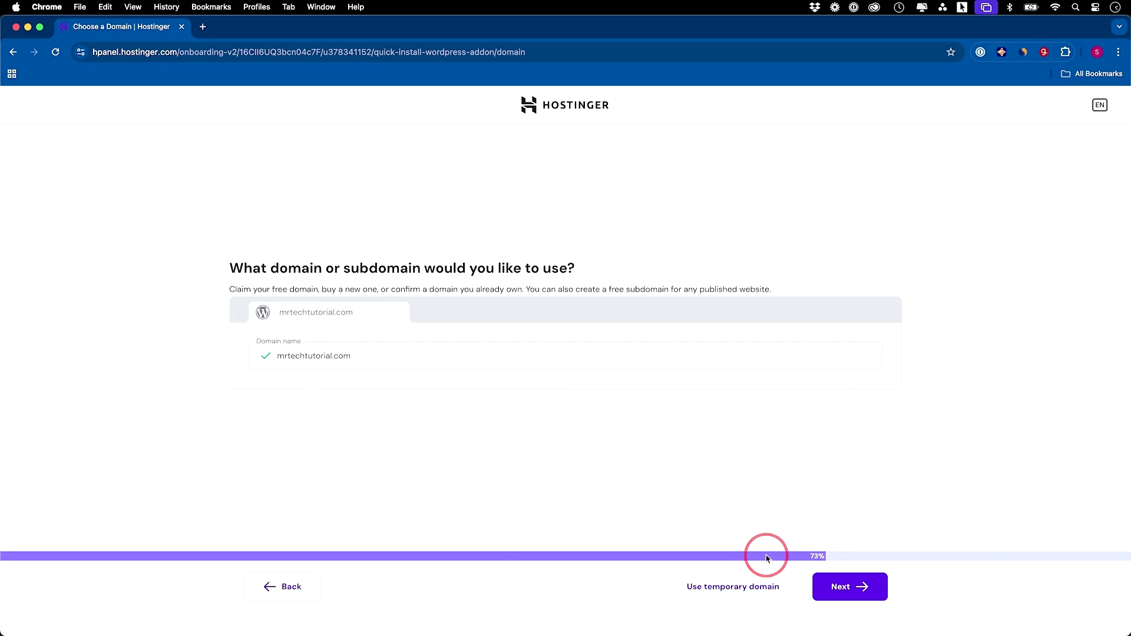
{"action": "left_click", "coordinate": [846, 591]}
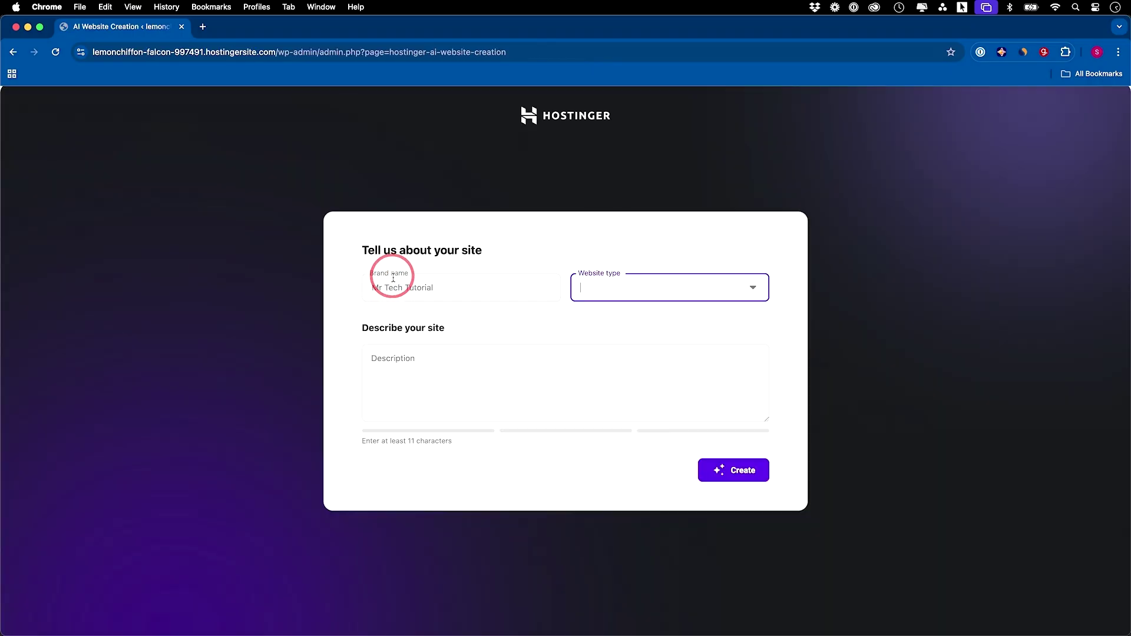
Set website type to Blog, paste the tech-tutorial description, and generate the site with AI
{"action": "left_click", "coordinate": [659, 284]}
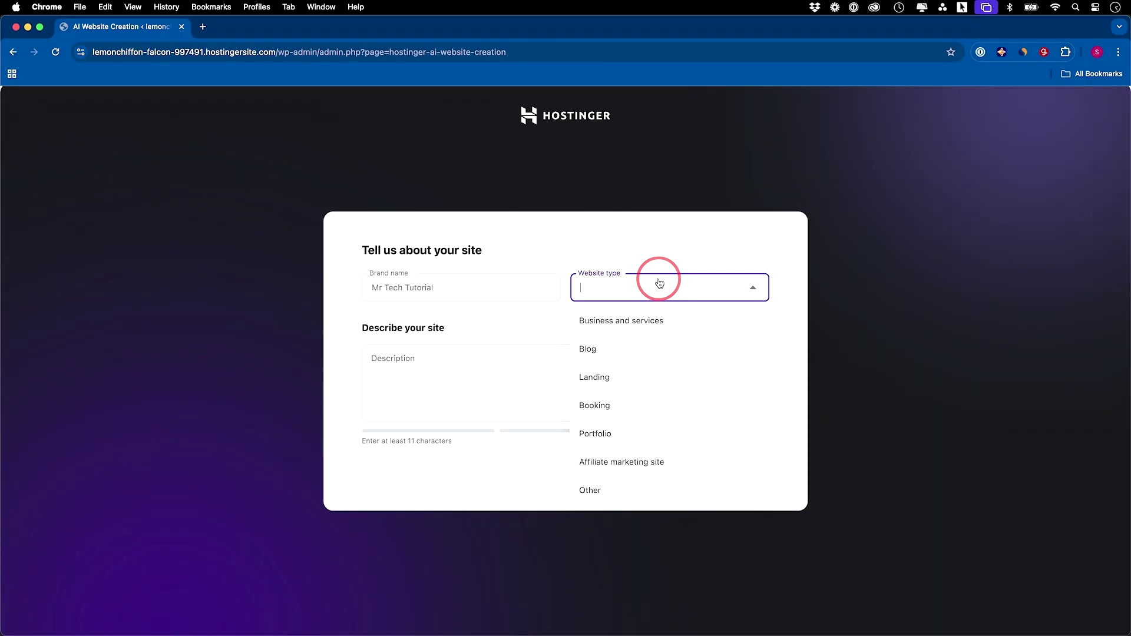
{"action": "left_click", "coordinate": [629, 346]}
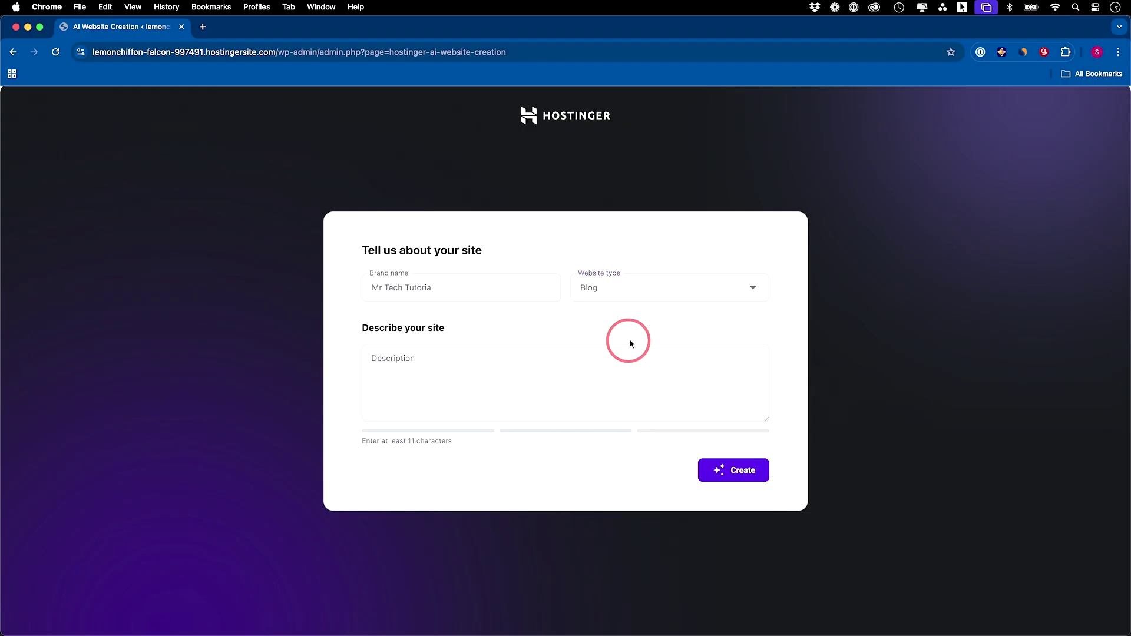
{"action": "left_click", "coordinate": [462, 364]}
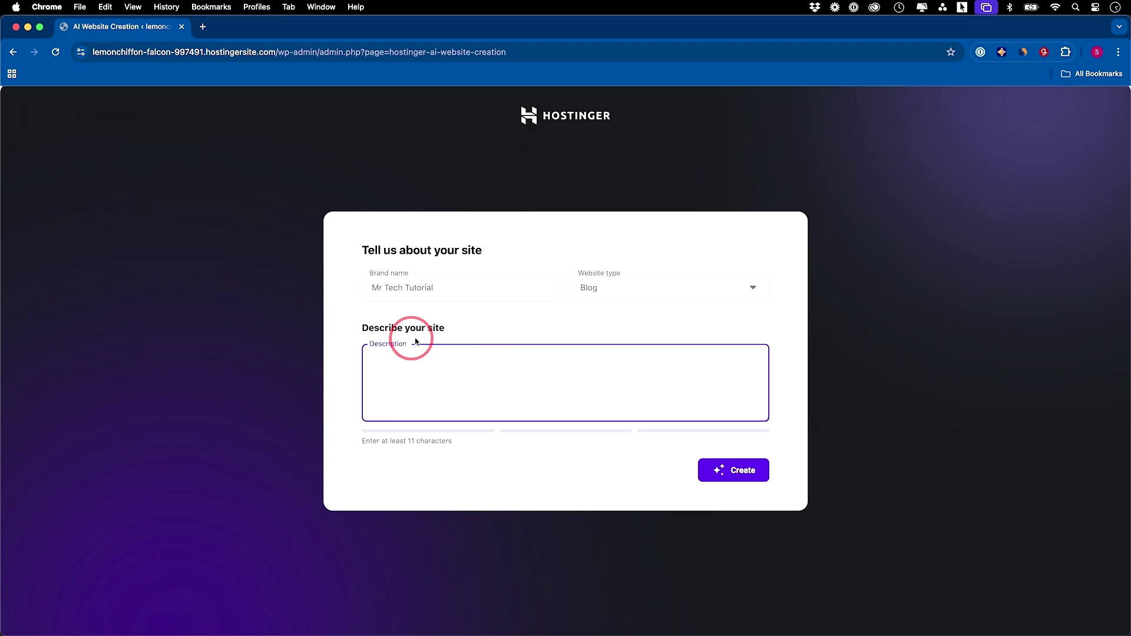
{"action": "type", "text": "A website full of tech tutorials for small business owners"}
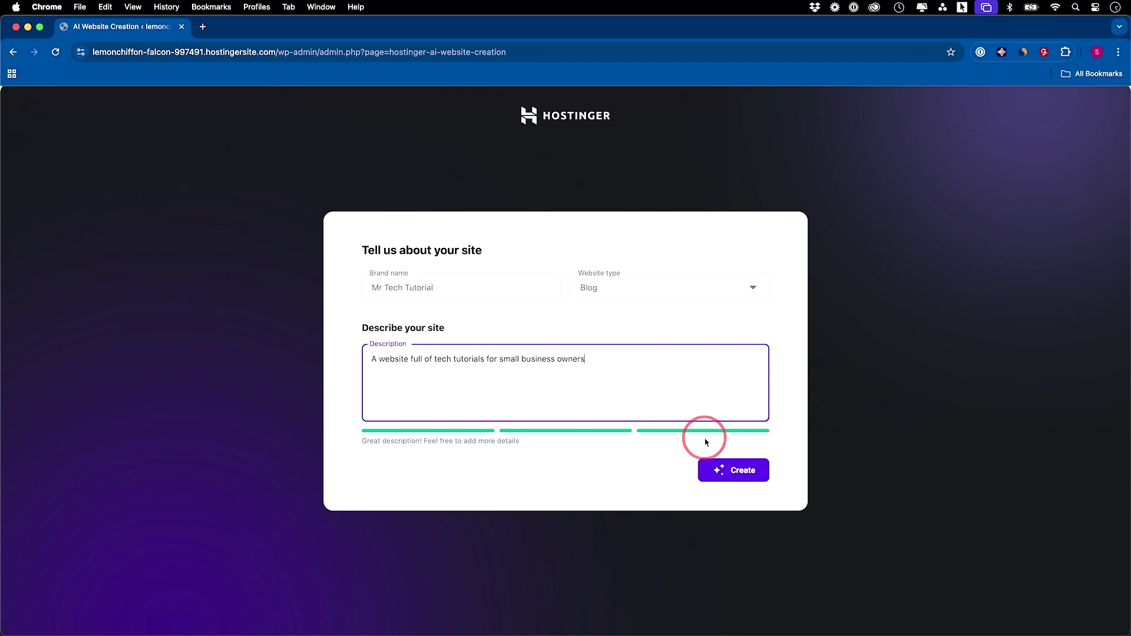
{"action": "left_click", "coordinate": [729, 469]}
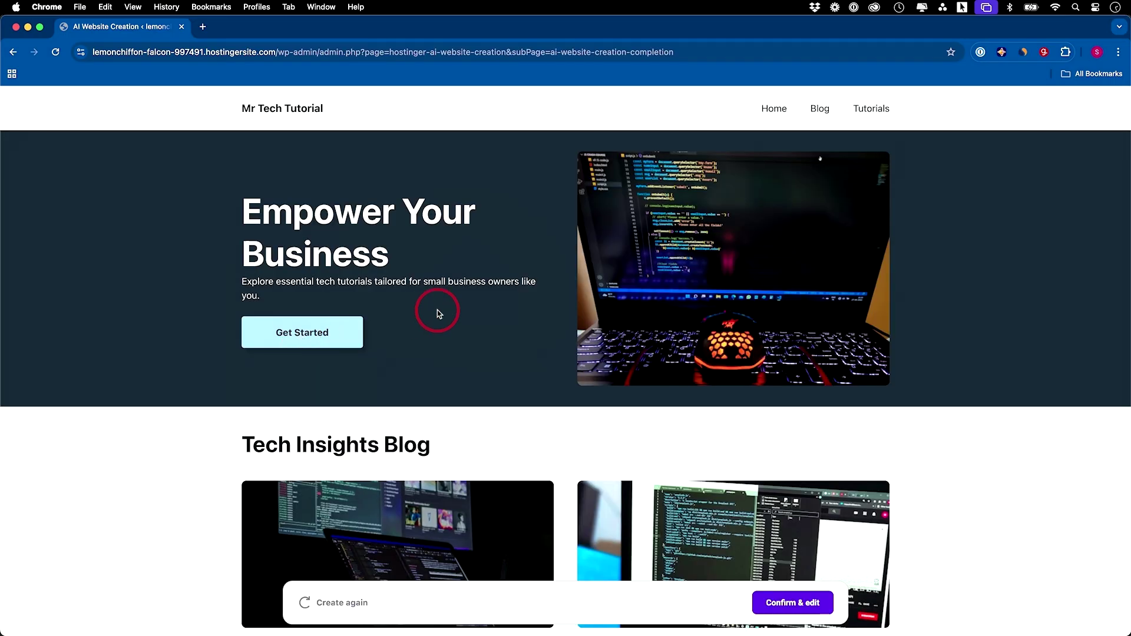
Scroll through the generated Home page preview, then review the Tutorials page
{"action": "scroll", "coordinate": [437, 310], "scroll_direction": "down", "scroll_amount": 1}
{"action": "scroll", "coordinate": [535, 302], "scroll_direction": "up", "scroll_amount": 1}
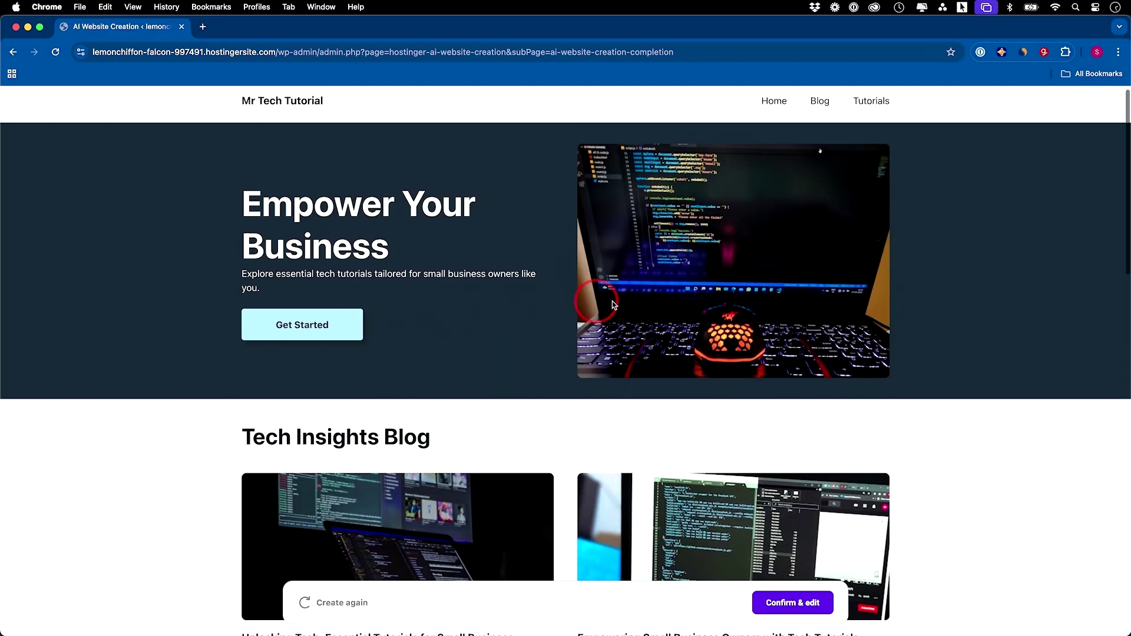
{"action": "scroll", "coordinate": [589, 292], "scroll_direction": "down", "scroll_amount": 5}
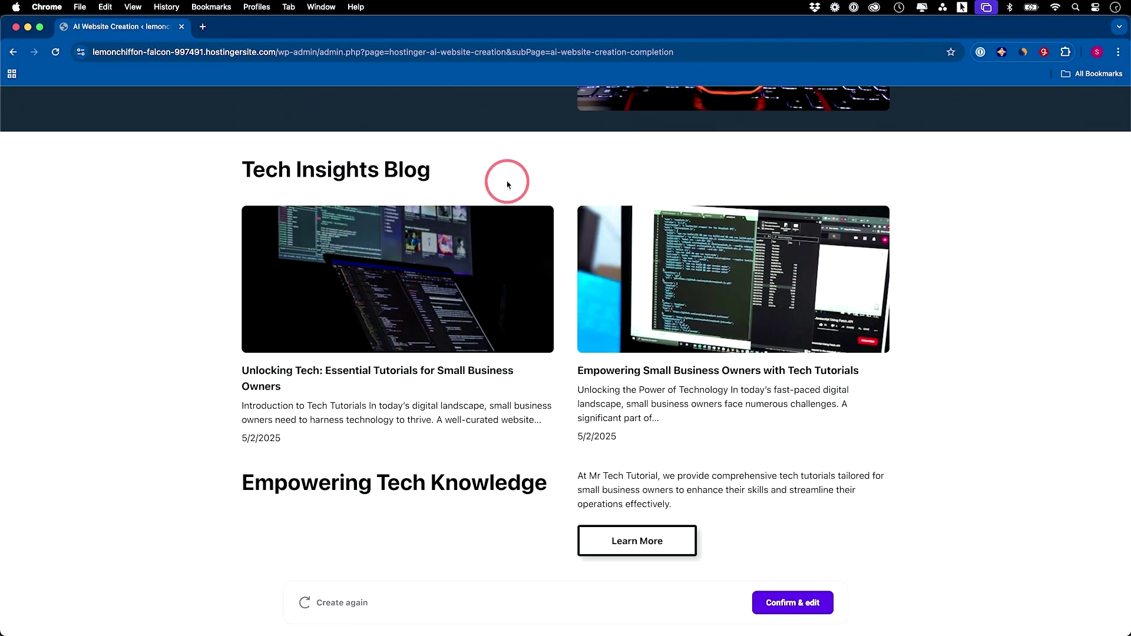
{"action": "scroll", "coordinate": [561, 195], "scroll_direction": "down", "scroll_amount": 3}
{"action": "scroll", "coordinate": [560, 198], "scroll_direction": "down", "scroll_amount": 10}
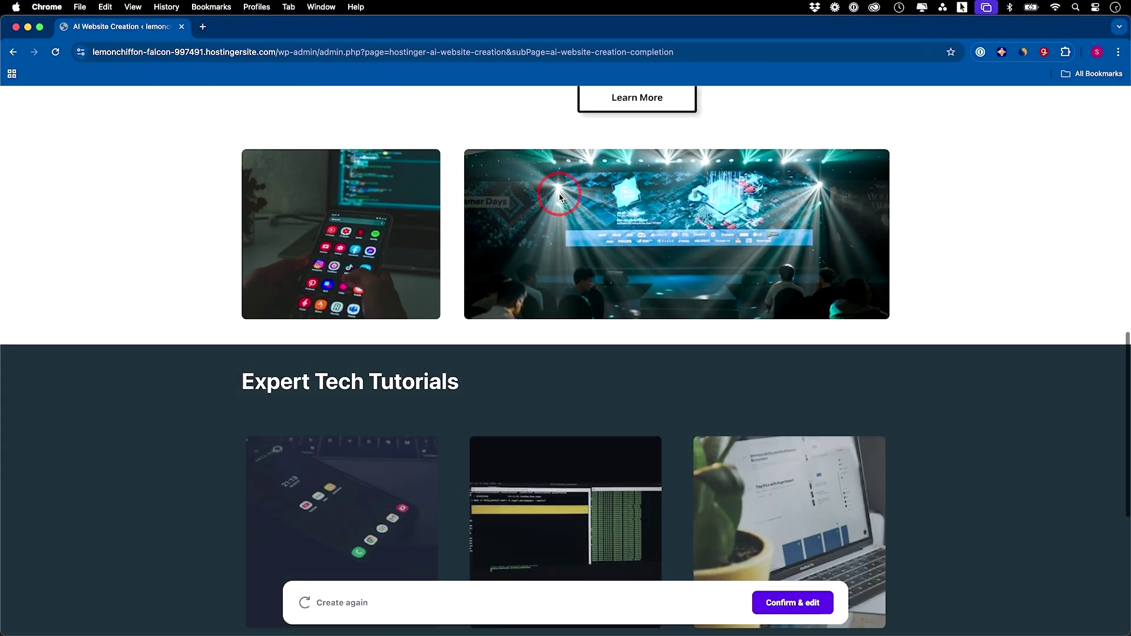
{"action": "scroll", "coordinate": [559, 198], "scroll_direction": "up", "scroll_amount": 20}
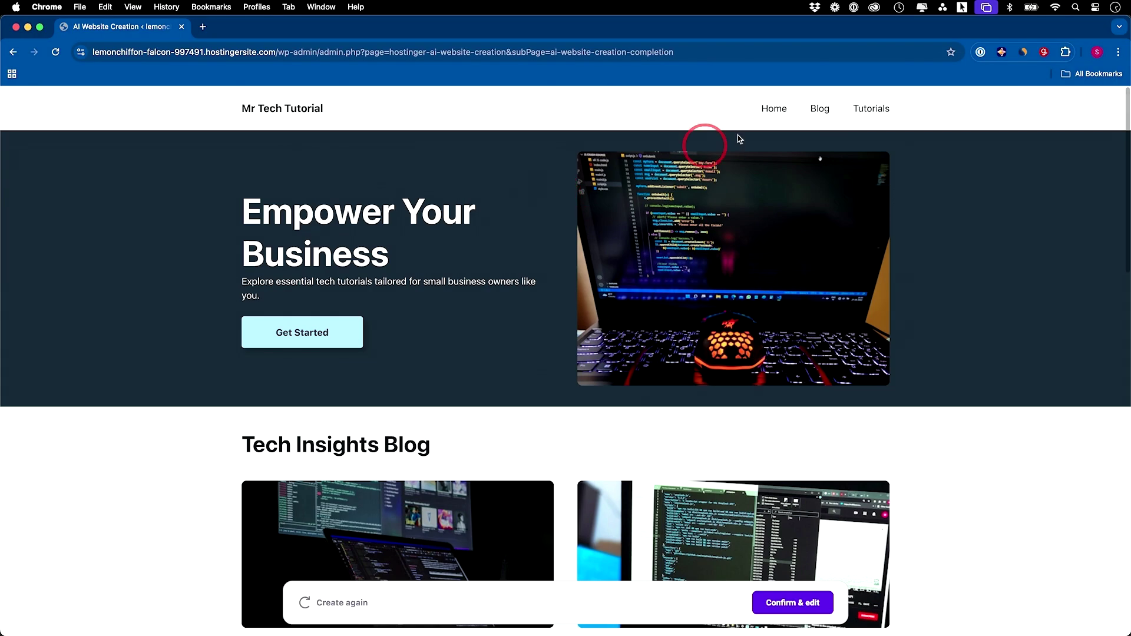
{"action": "left_click", "coordinate": [880, 113]}
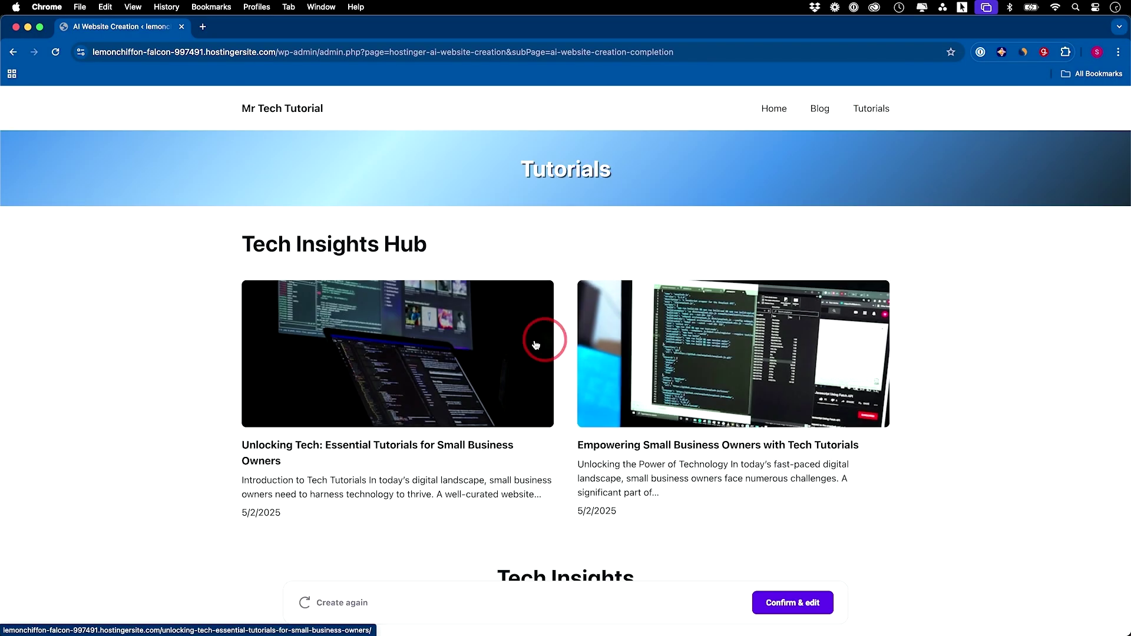
{"action": "scroll", "coordinate": [560, 318], "scroll_direction": "down", "scroll_amount": 3}
{"action": "scroll", "coordinate": [560, 318], "scroll_direction": "down", "scroll_amount": 15}
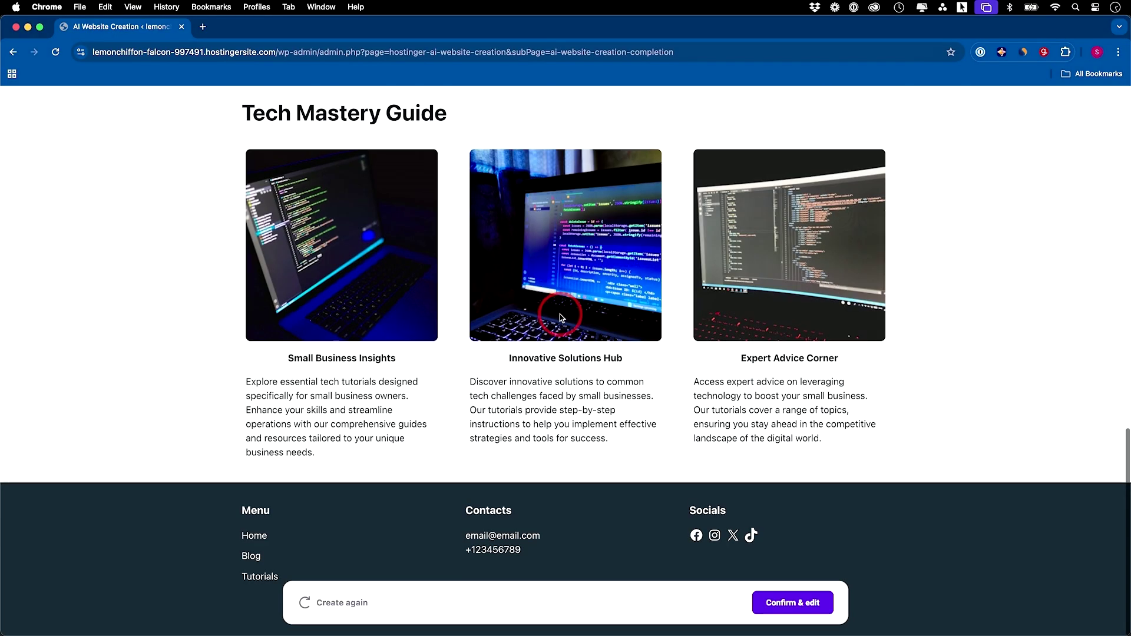
{"action": "scroll", "coordinate": [560, 318], "scroll_direction": "up", "scroll_amount": 20}
Review the Blog page, then accept the site with Confirm & edit
{"action": "left_click", "coordinate": [820, 108]}
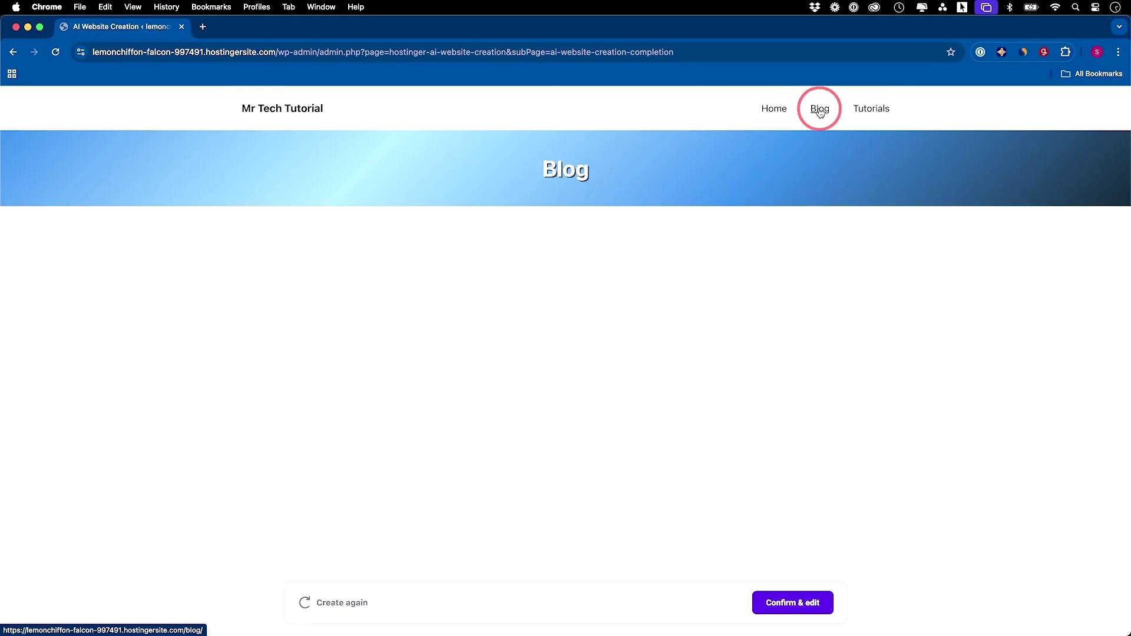
{"action": "scroll", "coordinate": [901, 253], "scroll_direction": "down", "scroll_amount": 1}
{"action": "scroll", "coordinate": [868, 306], "scroll_direction": "down", "scroll_amount": 10}
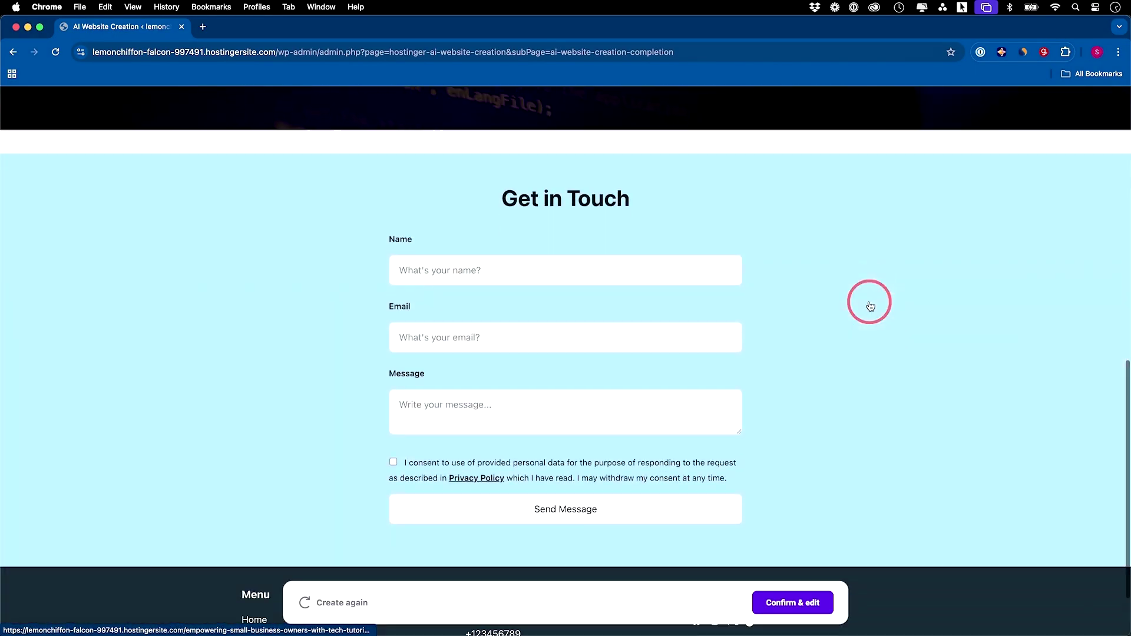
{"action": "scroll", "coordinate": [869, 305], "scroll_direction": "up", "scroll_amount": 10}
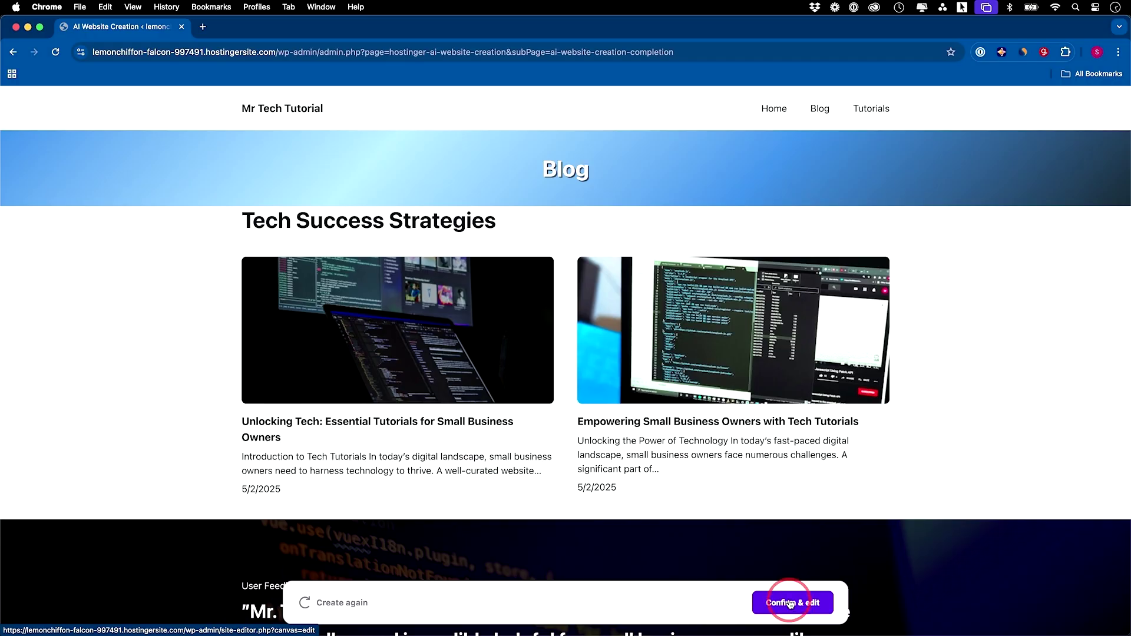
{"action": "left_click", "coordinate": [790, 603]}
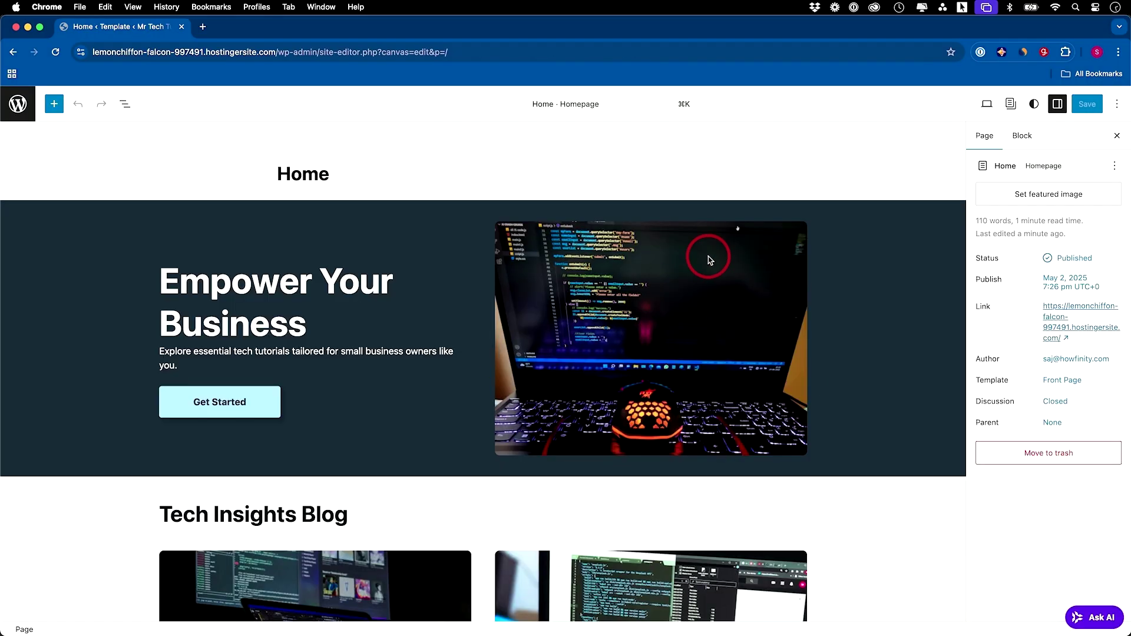
Change the hero heading from 'Empower Your Business' to 'Superpower Your Business with Us'
{"action": "left_click", "coordinate": [332, 291]}
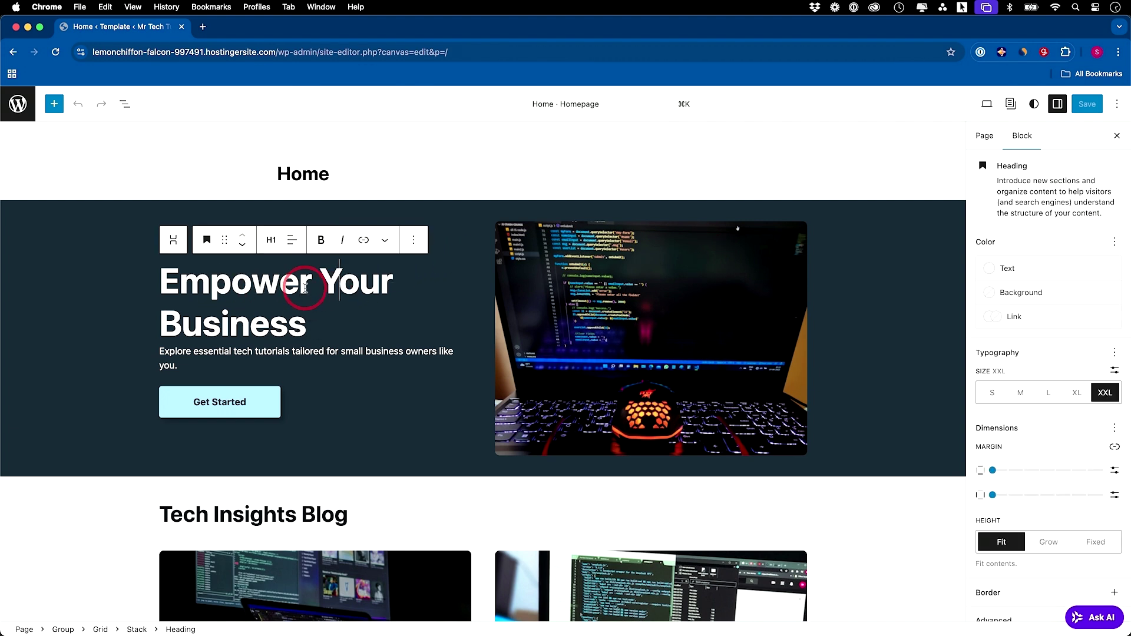
{"action": "left_click_drag", "start_coordinate": [305, 288], "coordinate": [150, 284]}
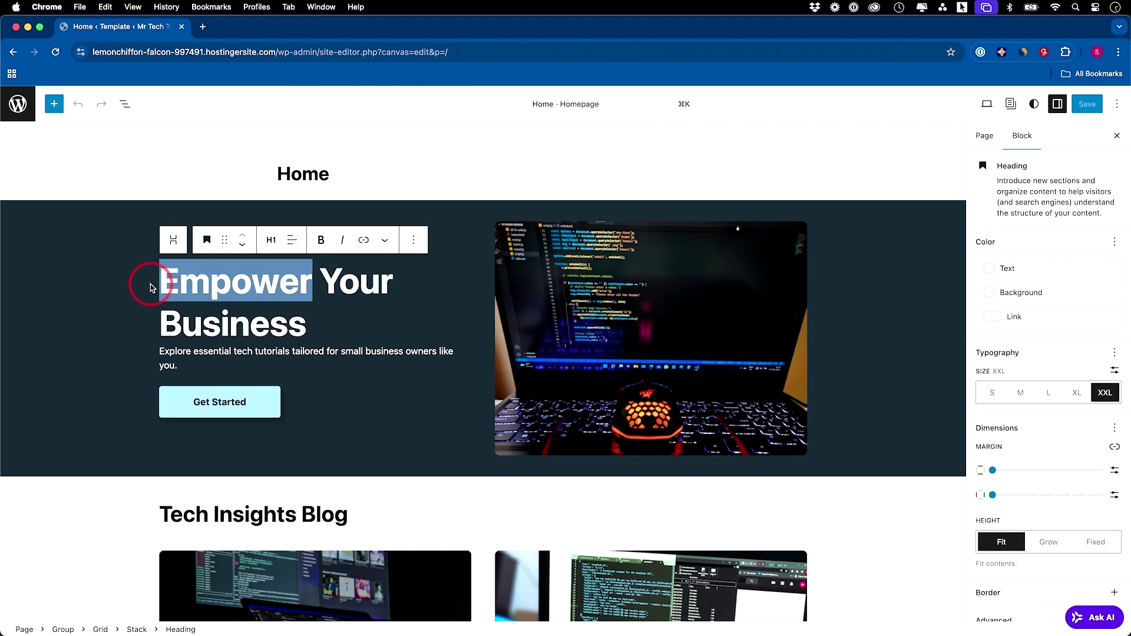
{"action": "type", "text": "Superpower"}
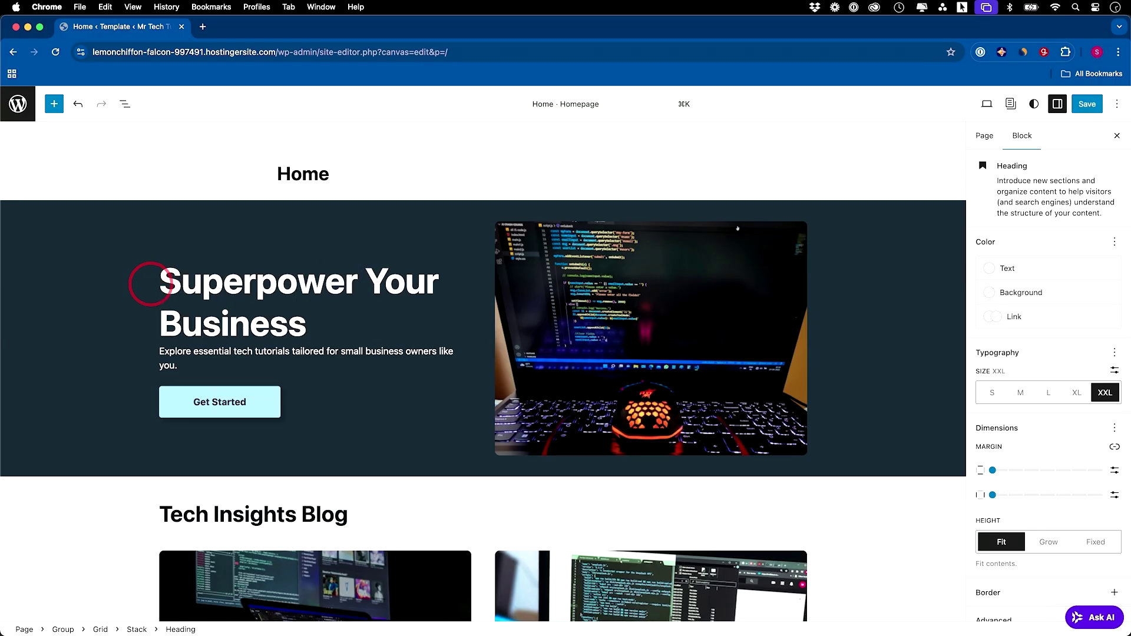
{"action": "left_click", "coordinate": [309, 324]}
{"action": "type", "text": "with Us"}
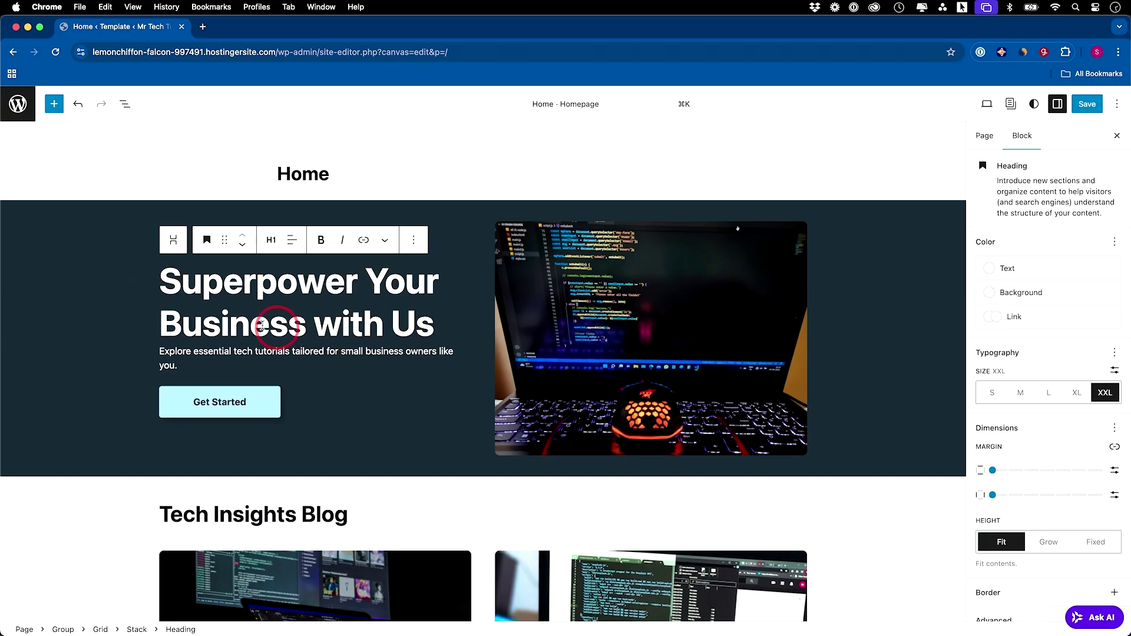
Try adding a link to the Get Started button, leaving it without a URL
{"action": "left_click", "coordinate": [283, 359]}
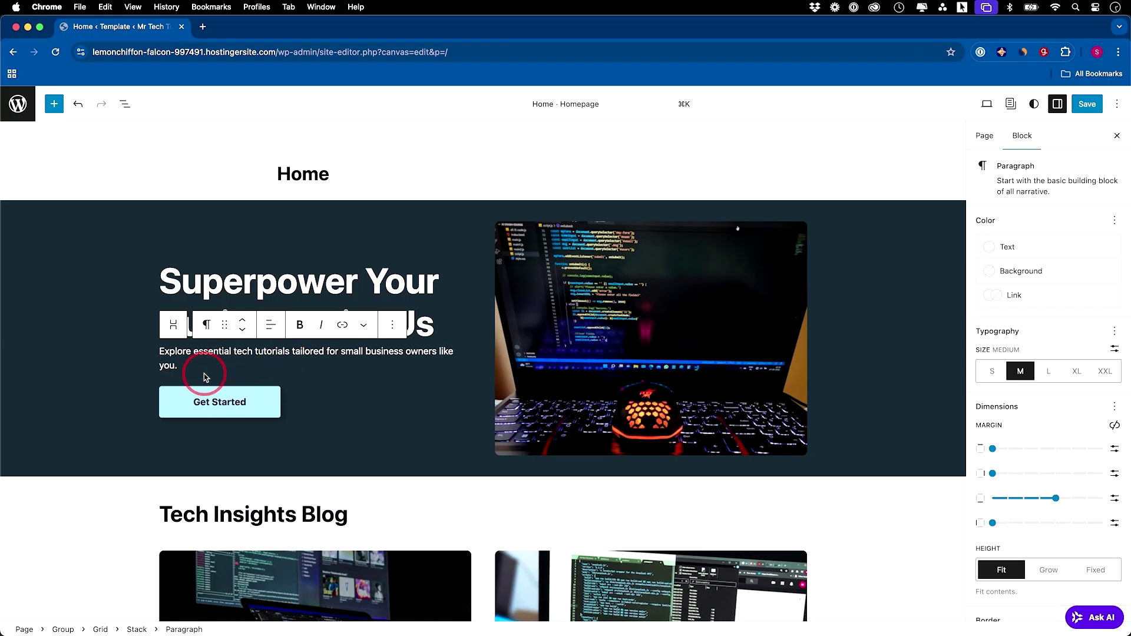
{"action": "left_click", "coordinate": [254, 400]}
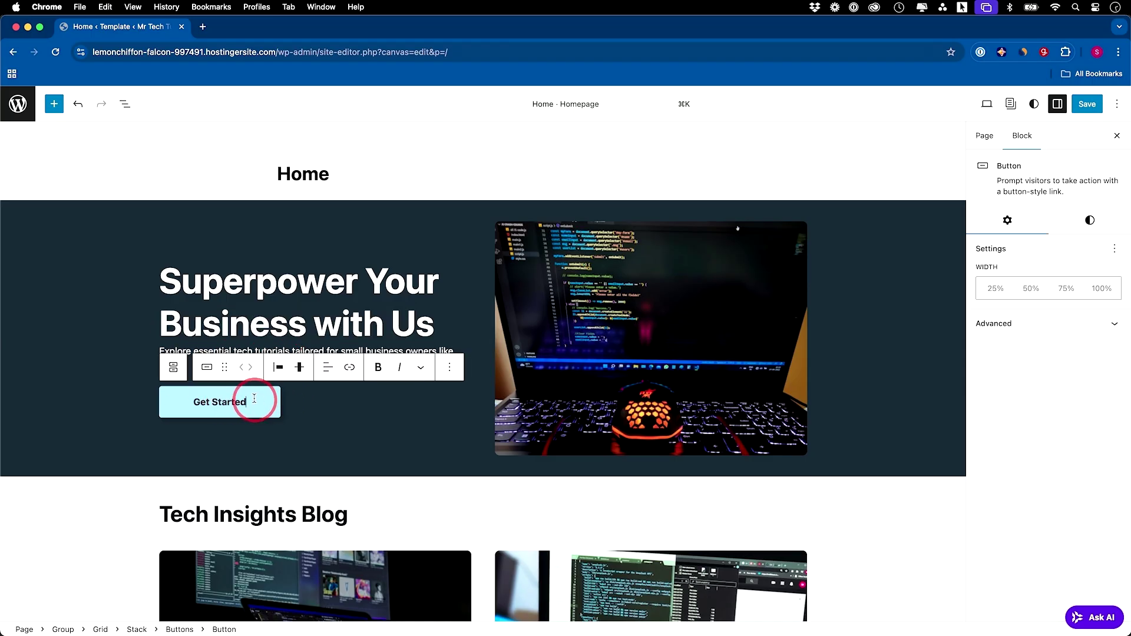
{"action": "left_click", "coordinate": [348, 368]}
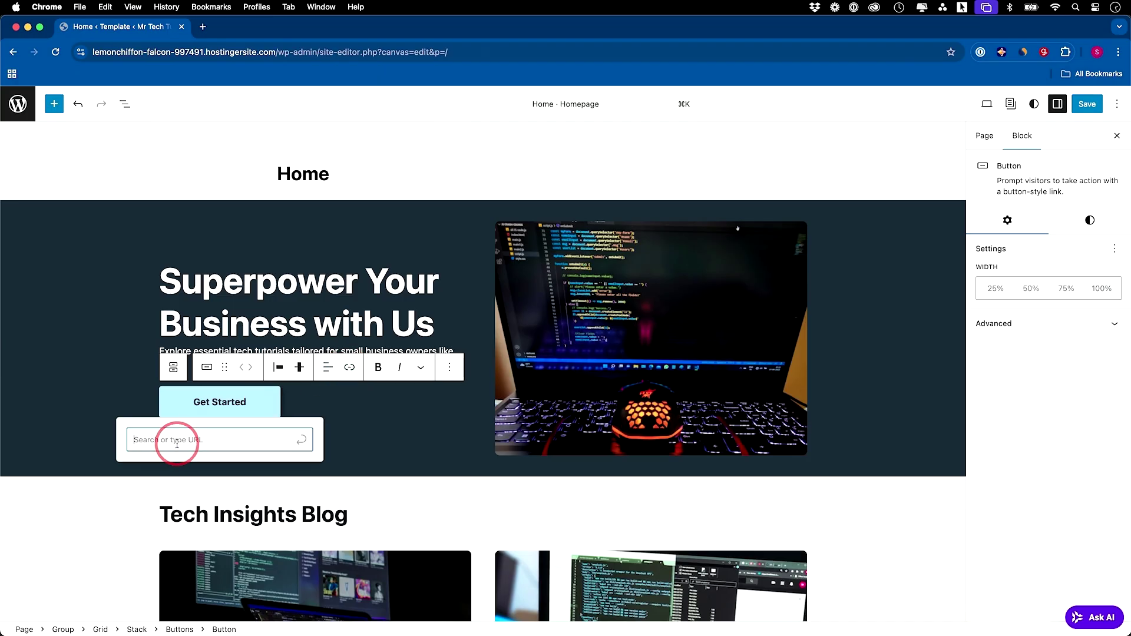
{"action": "key", "text": "Return"}
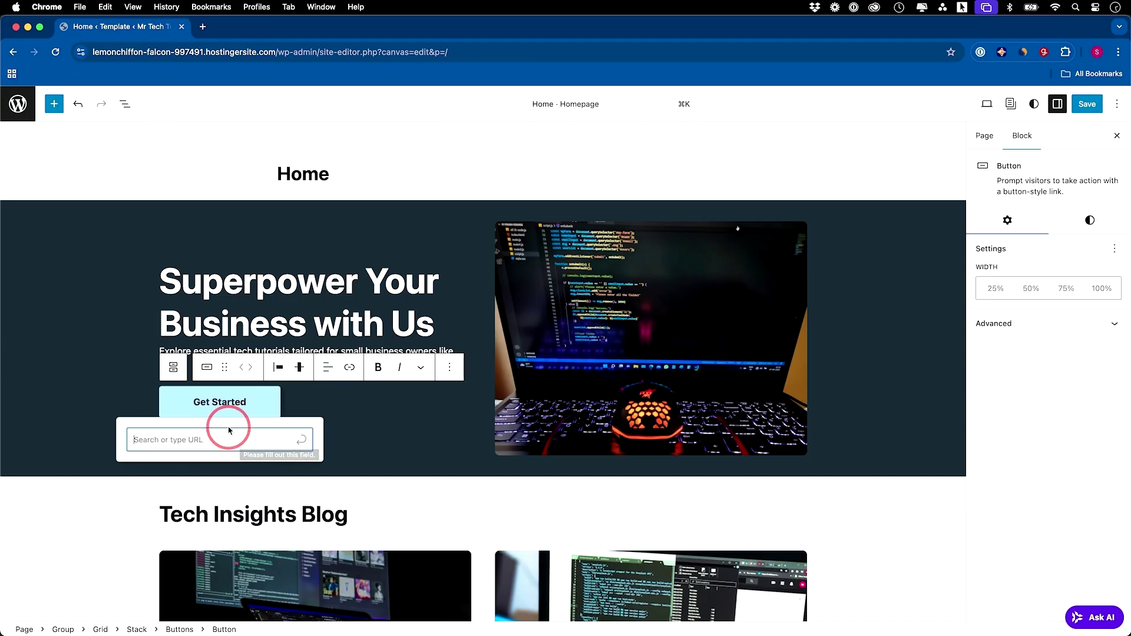
{"action": "left_click", "coordinate": [221, 405]}
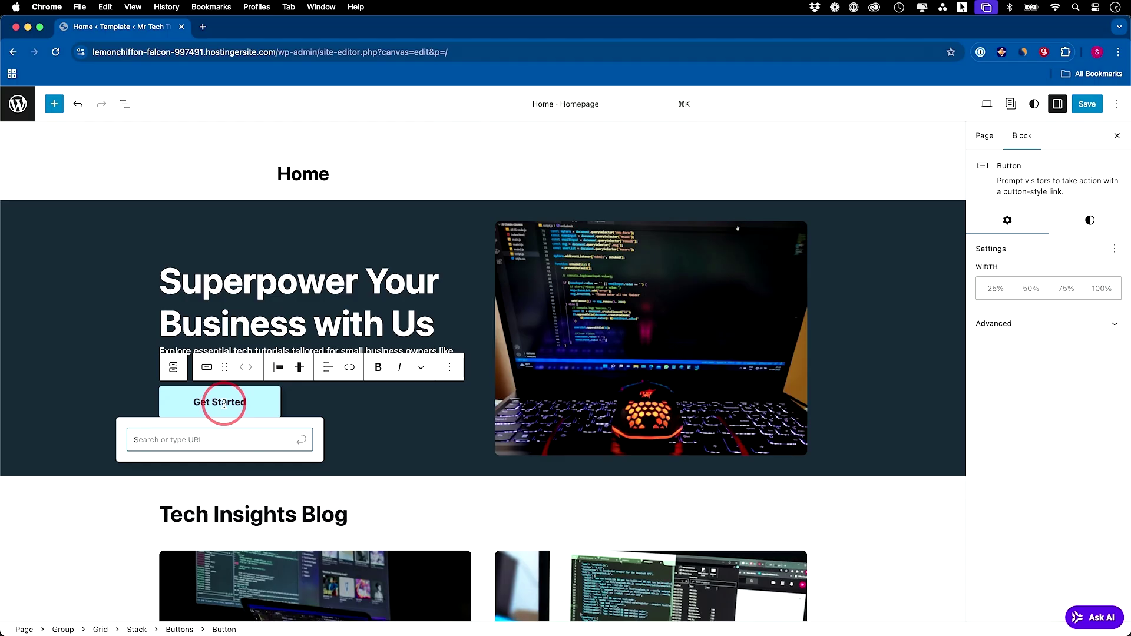
Select the hero image and choose a source for its replacement
{"action": "left_click", "coordinate": [610, 352]}
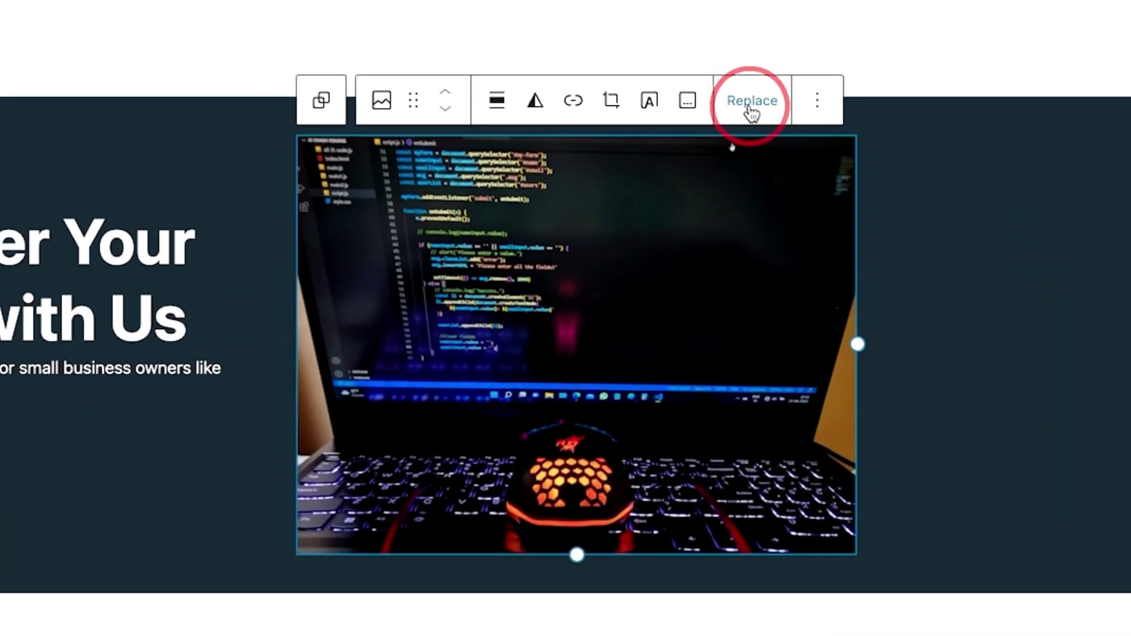
{"action": "left_click", "coordinate": [749, 204]}
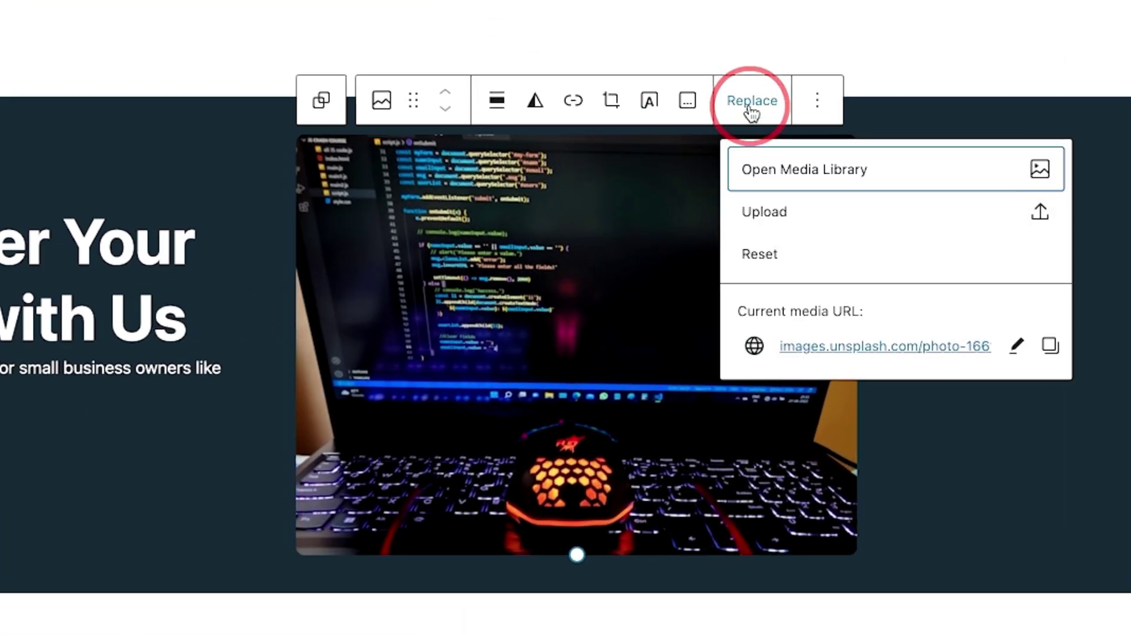
{"action": "left_click", "coordinate": [808, 221]}
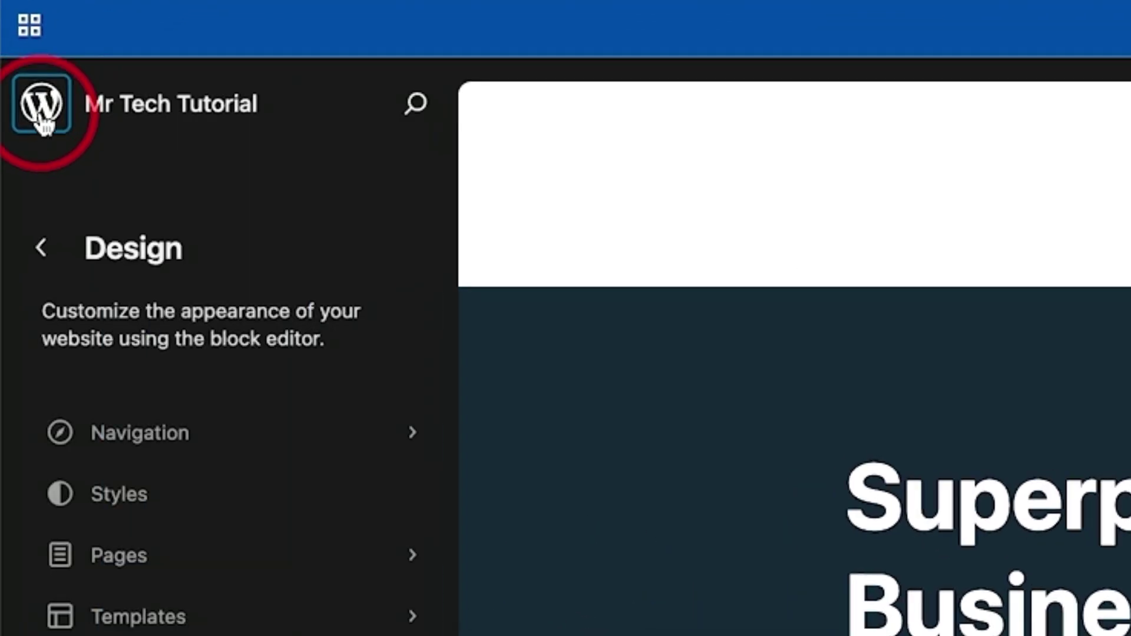
Look at the Navigation menus, then go to the site's Pages list
{"action": "left_click", "coordinate": [193, 455]}
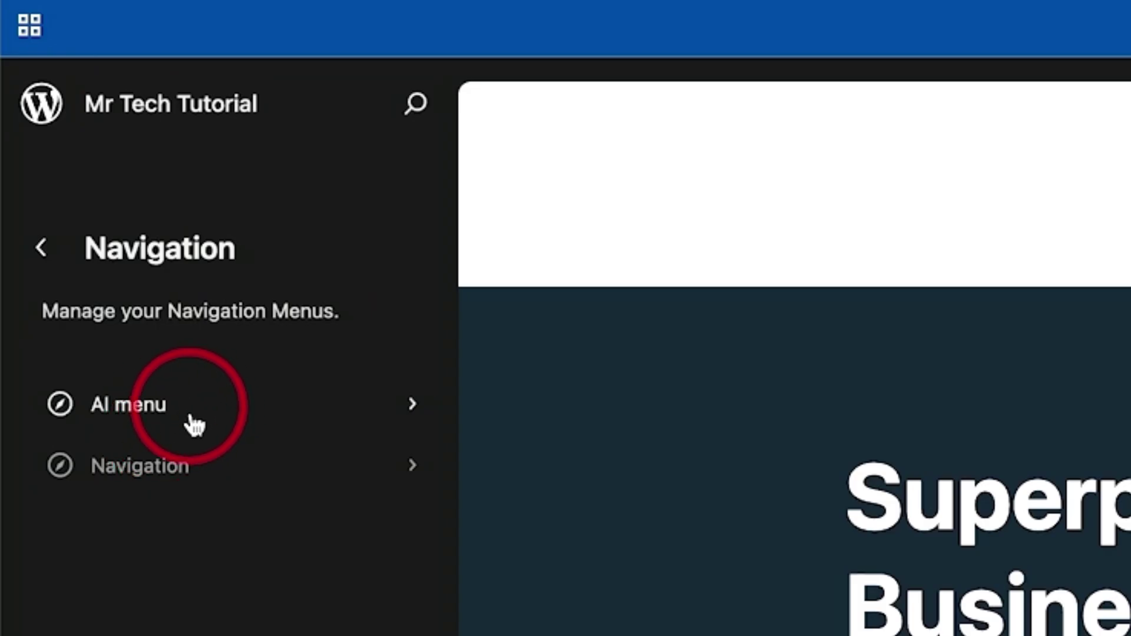
{"action": "left_click", "coordinate": [45, 248]}
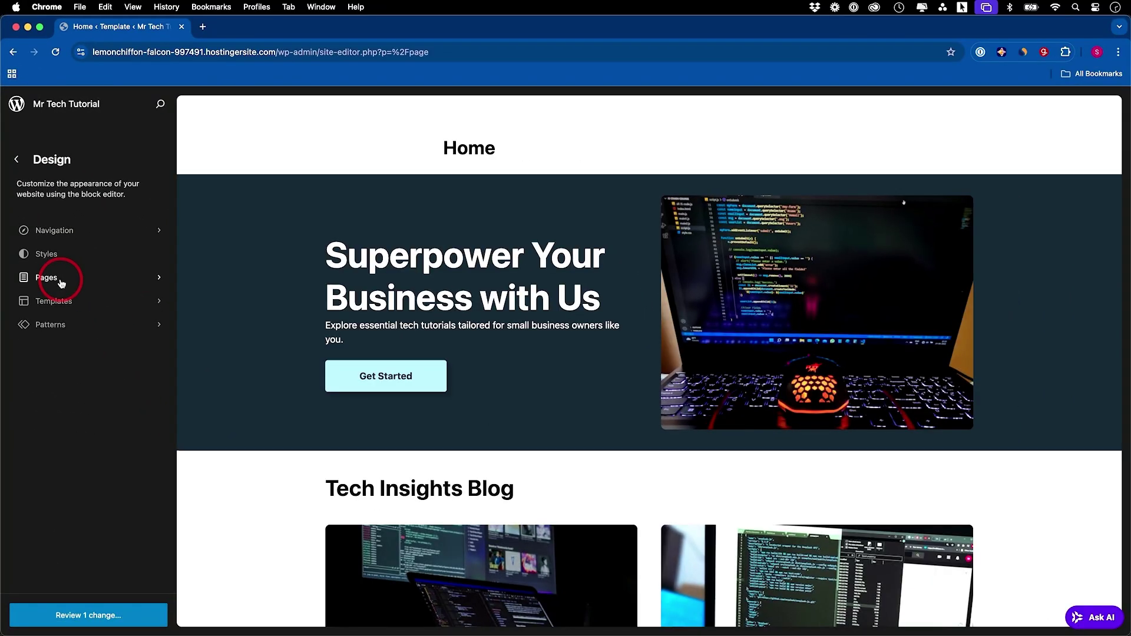
{"action": "left_click", "coordinate": [88, 443]}
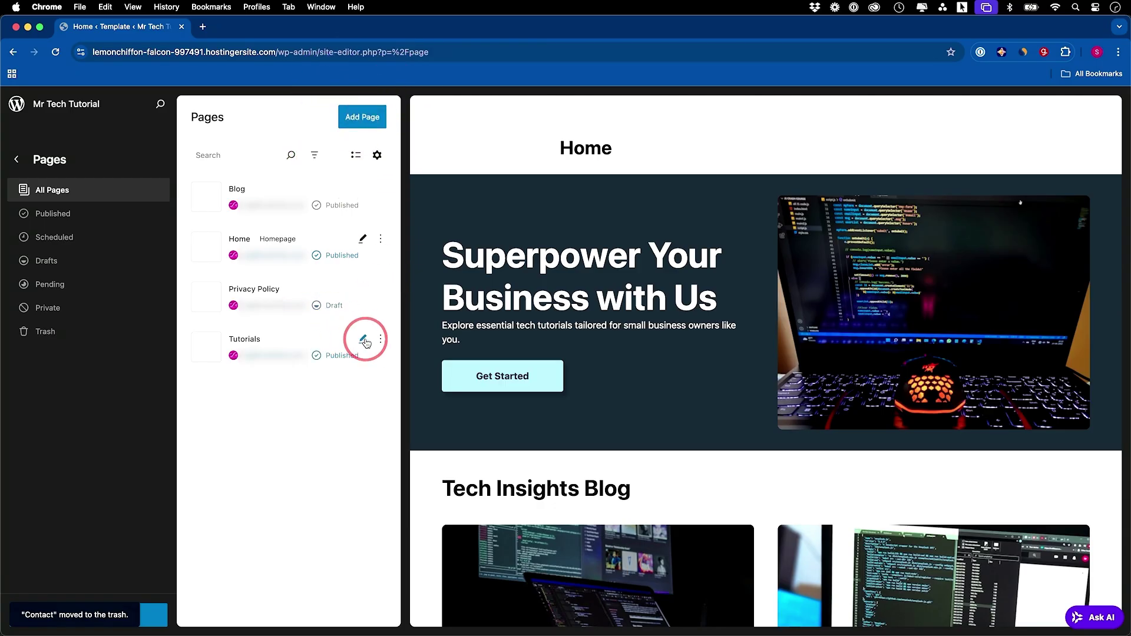
Open the Tutorials page in the editor and select the Tech Insights Hub post template
{"action": "left_click", "coordinate": [364, 340]}
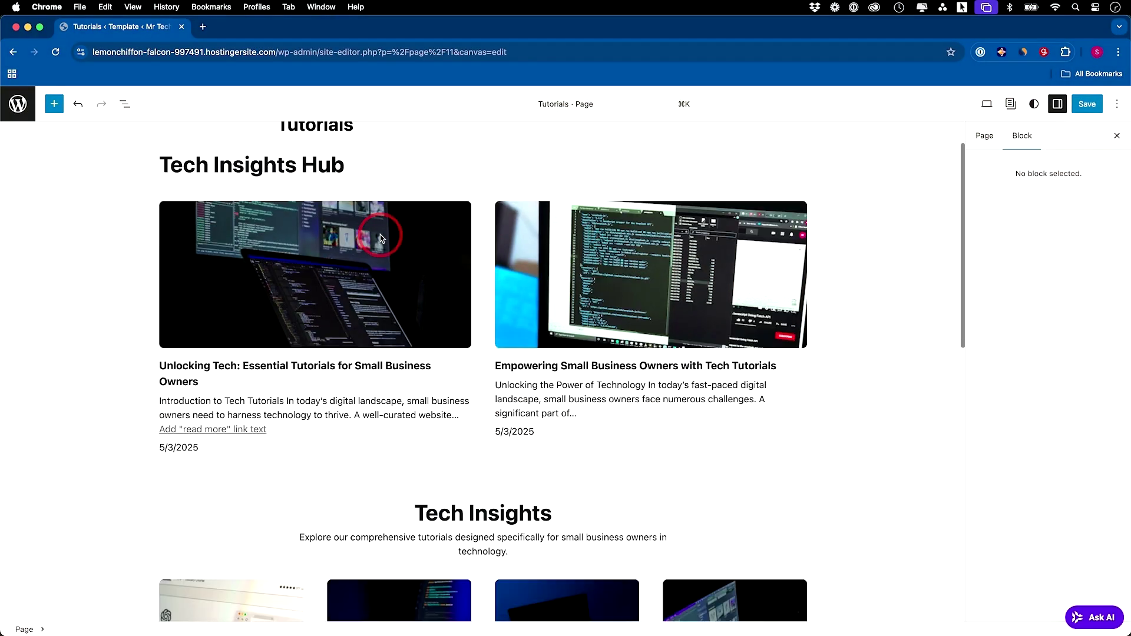
{"action": "left_click", "coordinate": [545, 318]}
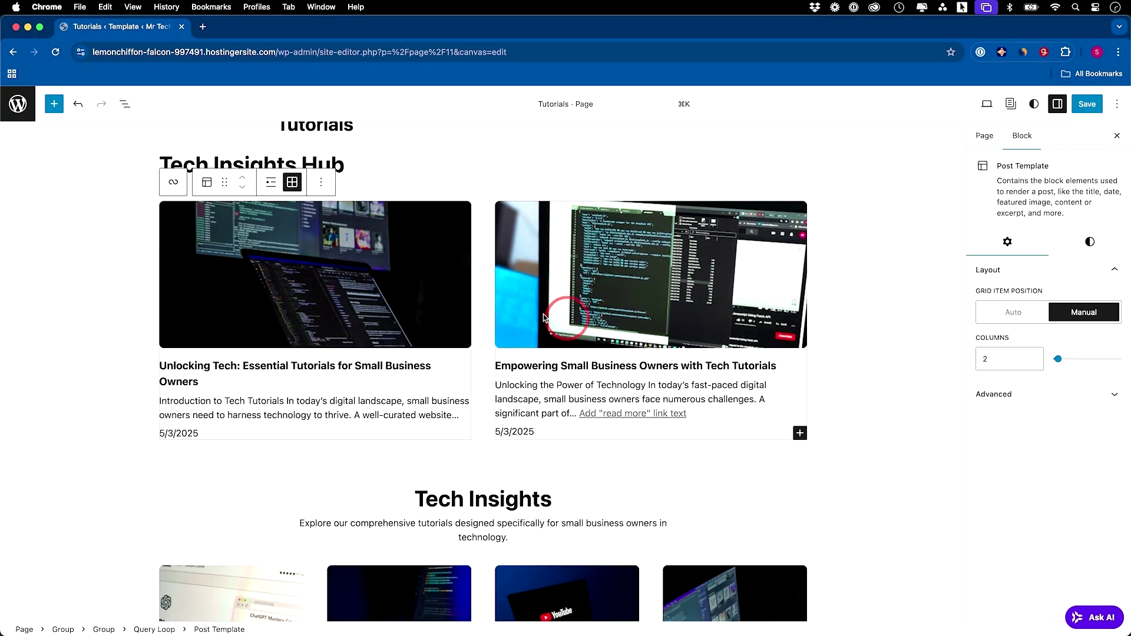
{"action": "left_click", "coordinate": [577, 323]}
{"action": "scroll", "coordinate": [566, 283], "scroll_direction": "down", "scroll_amount": 2}
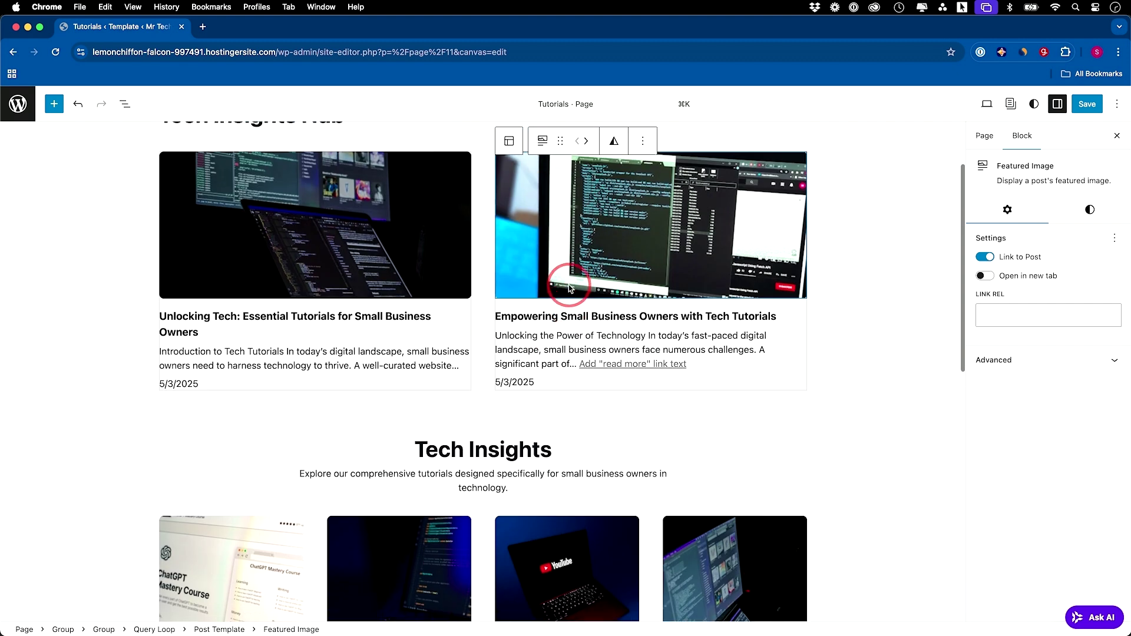
{"action": "left_click", "coordinate": [511, 143]}
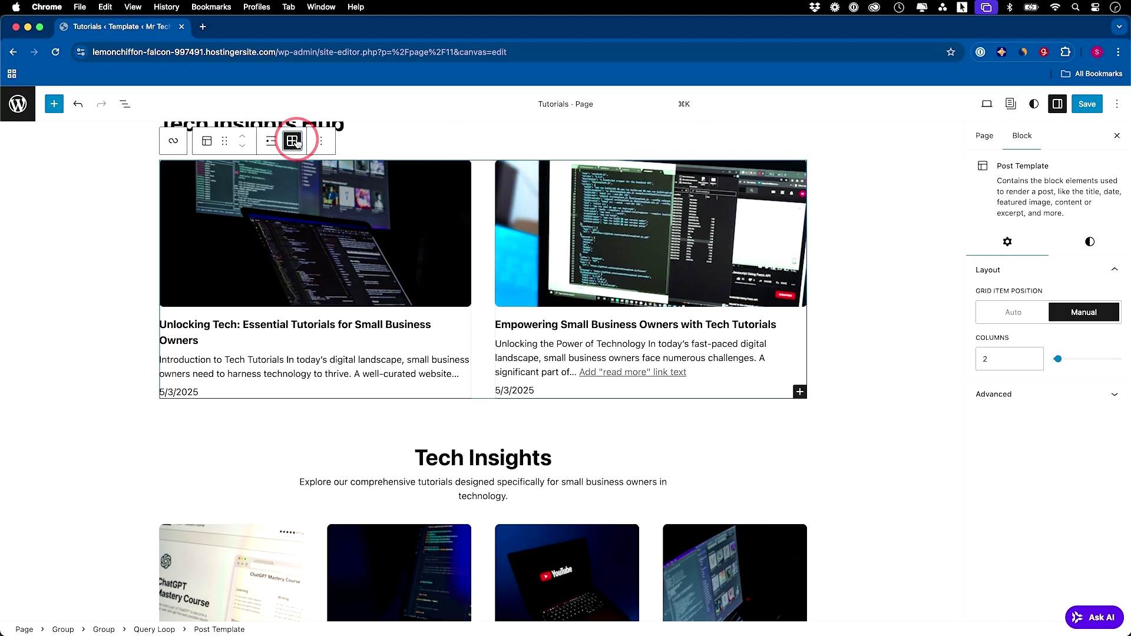
Switch the posts to List view, back to a two-column Grid, then select the enclosing Group
{"action": "left_click", "coordinate": [271, 141]}
{"action": "scroll", "coordinate": [520, 326], "scroll_direction": "up", "scroll_amount": 2}
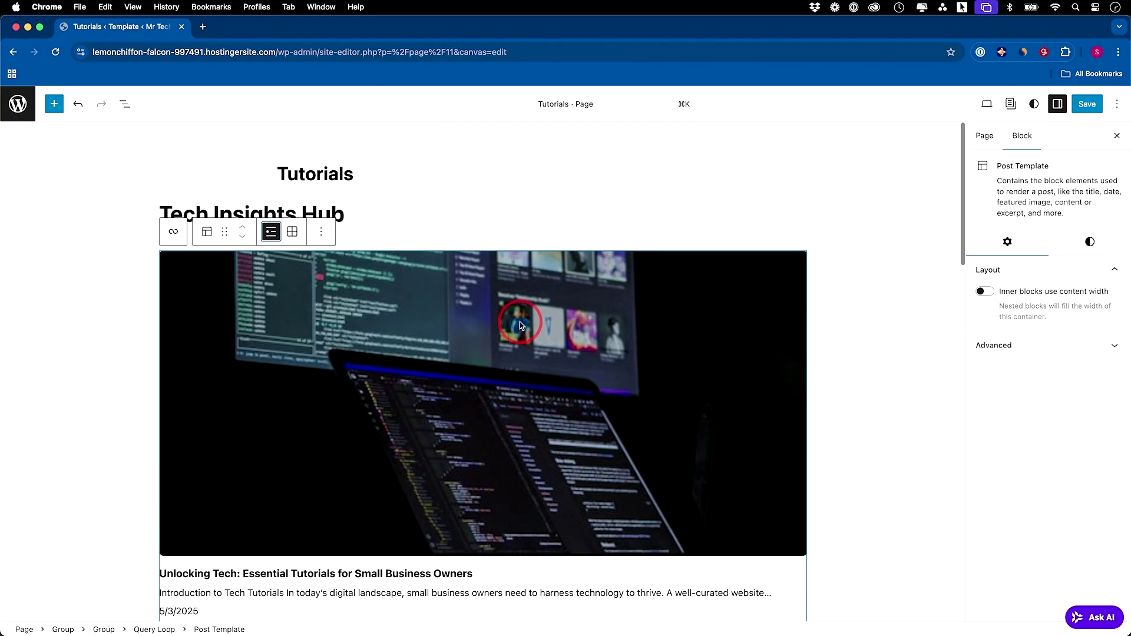
{"action": "scroll", "coordinate": [520, 326], "scroll_direction": "down", "scroll_amount": 10}
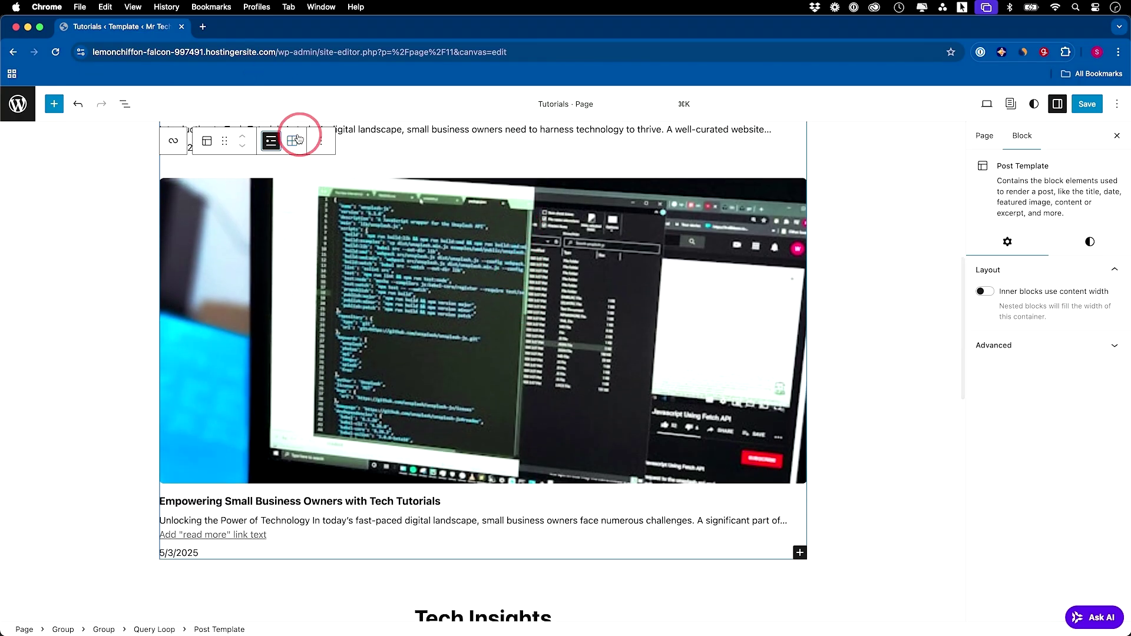
{"action": "left_click", "coordinate": [293, 141]}
{"action": "scroll", "coordinate": [457, 279], "scroll_direction": "up", "scroll_amount": 11}
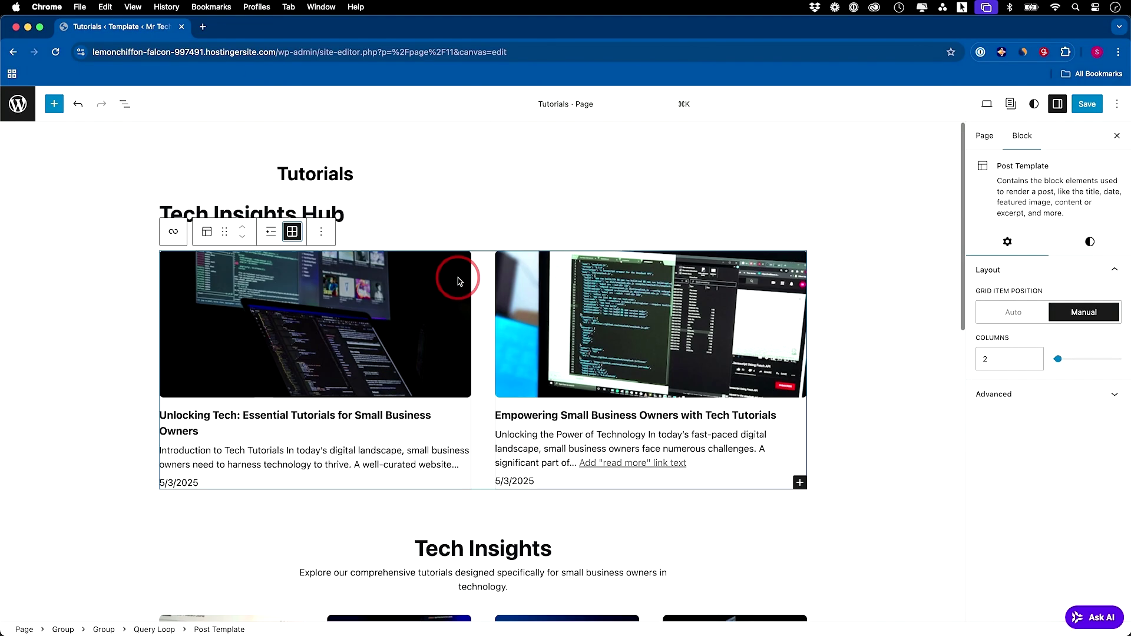
{"action": "left_click", "coordinate": [825, 247]}
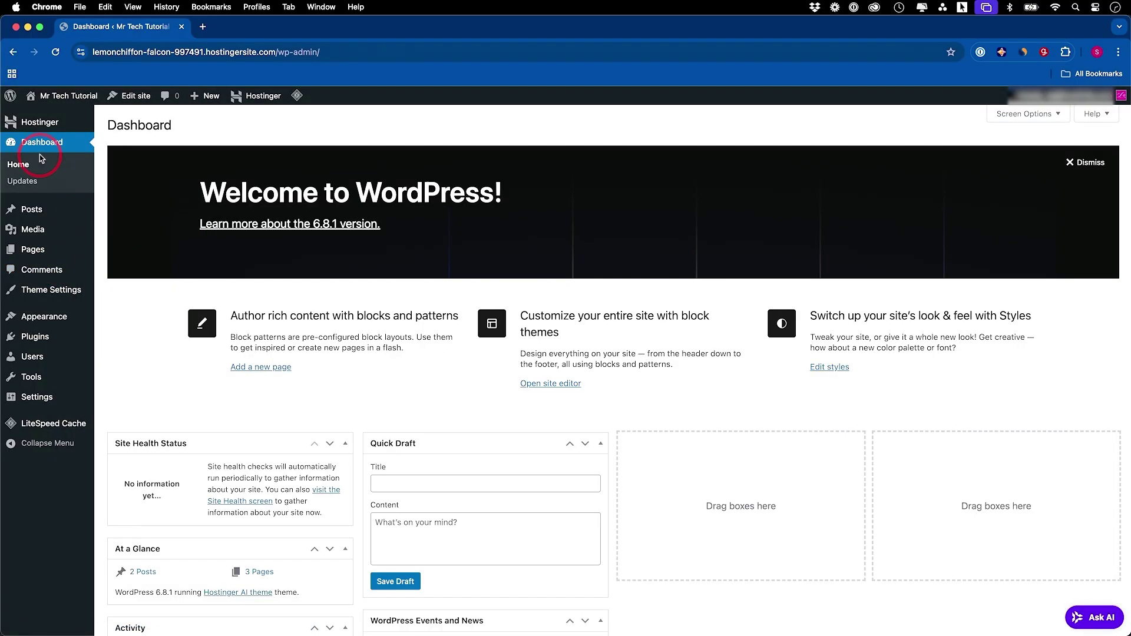
Look over the site's Pages list, then show All Posts with the two published tutorials
{"action": "mouse_move", "coordinate": [33, 214]}
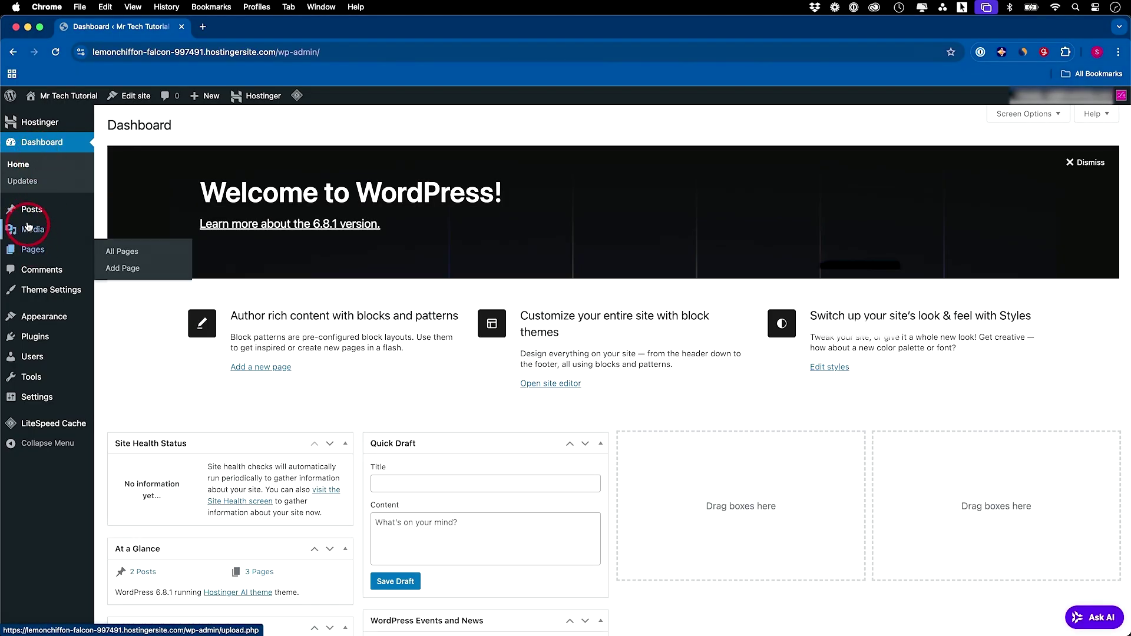
{"action": "left_click", "coordinate": [33, 251]}
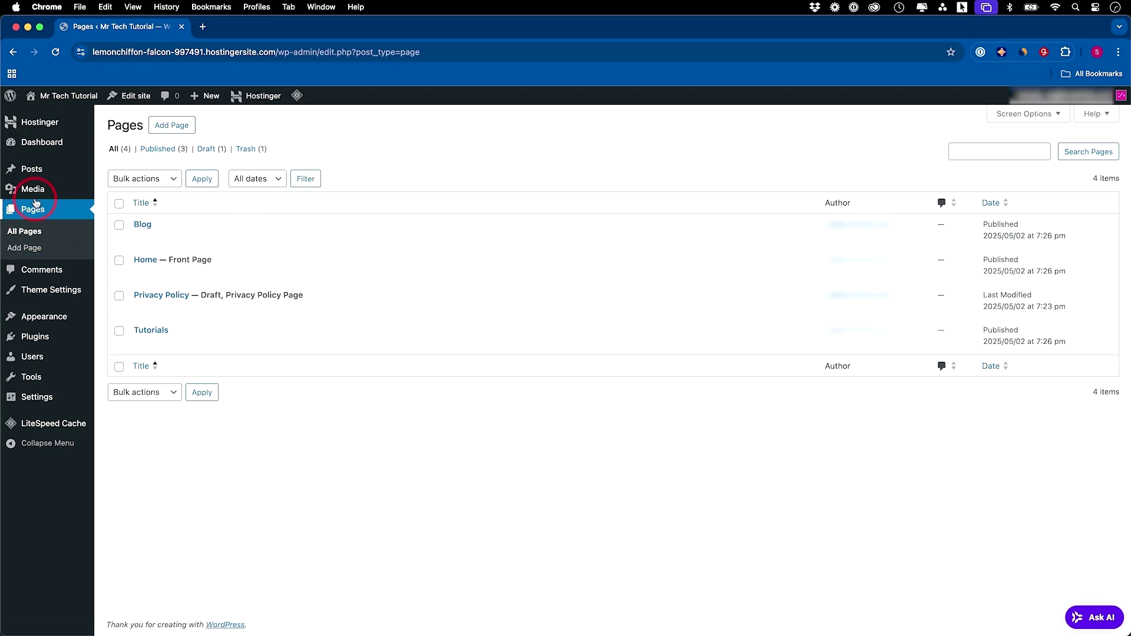
{"action": "mouse_move", "coordinate": [38, 184]}
{"action": "left_click", "coordinate": [40, 176]}
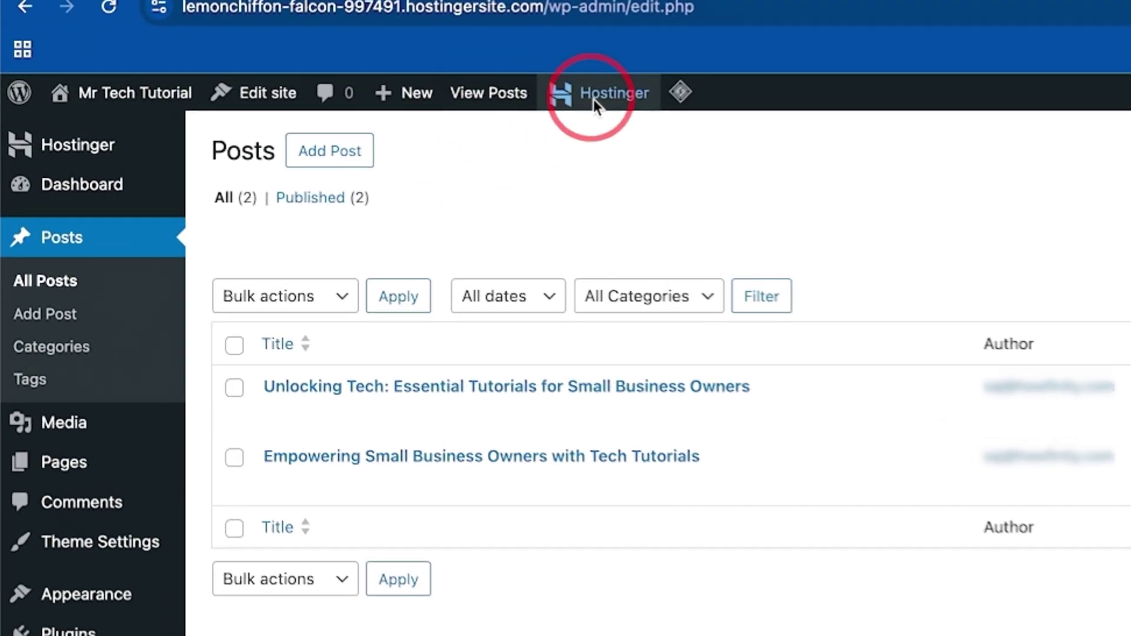
Open the Hostinger Onboarding page from the admin bar, then select the Home hero image group
{"action": "left_click", "coordinate": [592, 99]}
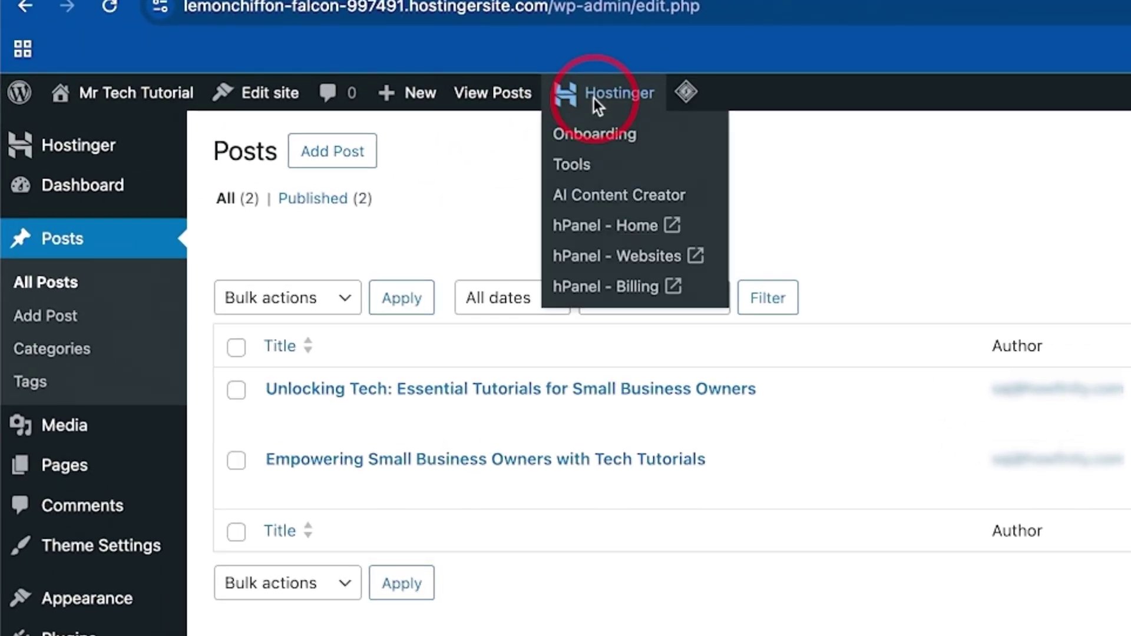
{"action": "left_click", "coordinate": [595, 146]}
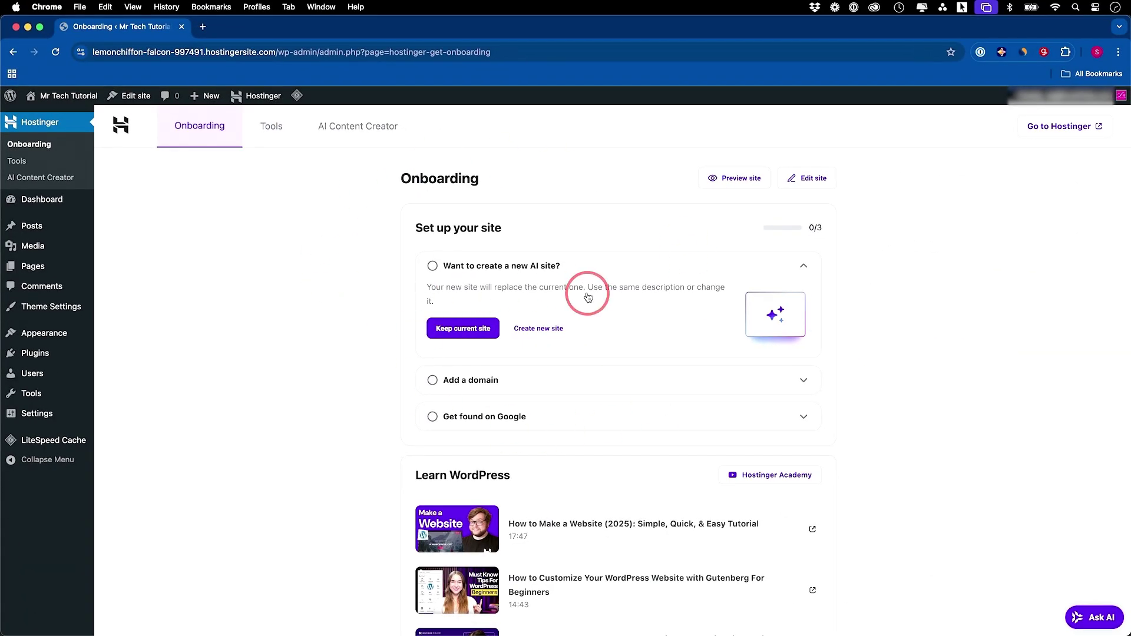
{"action": "scroll", "coordinate": [724, 585], "scroll_direction": "down", "scroll_amount": 3}
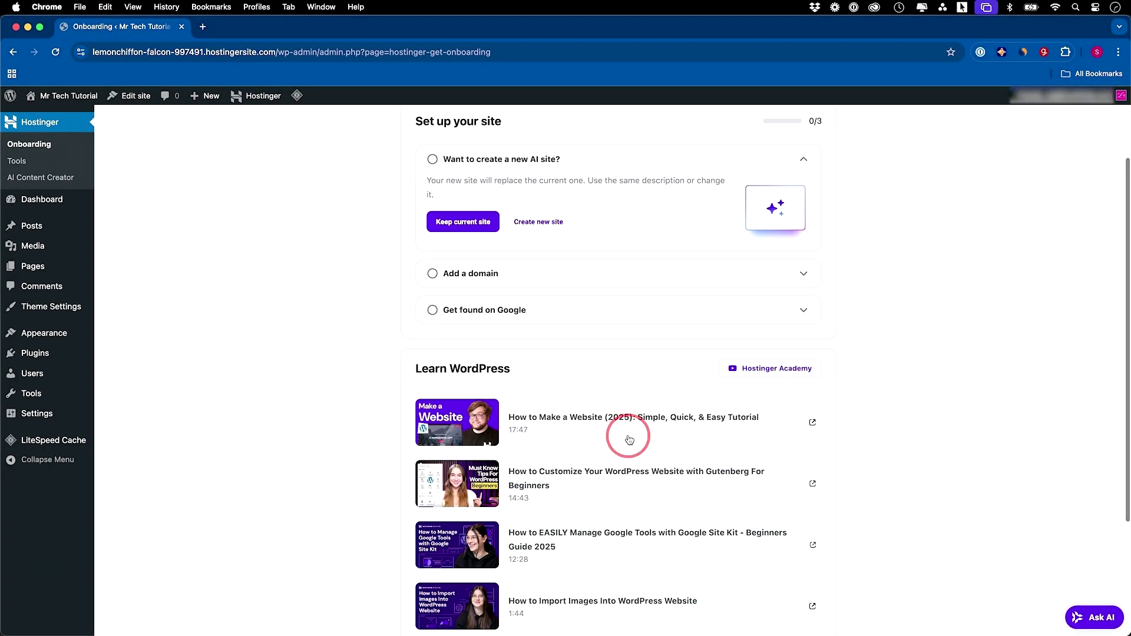
{"action": "scroll", "coordinate": [629, 439], "scroll_direction": "up", "scroll_amount": 3}
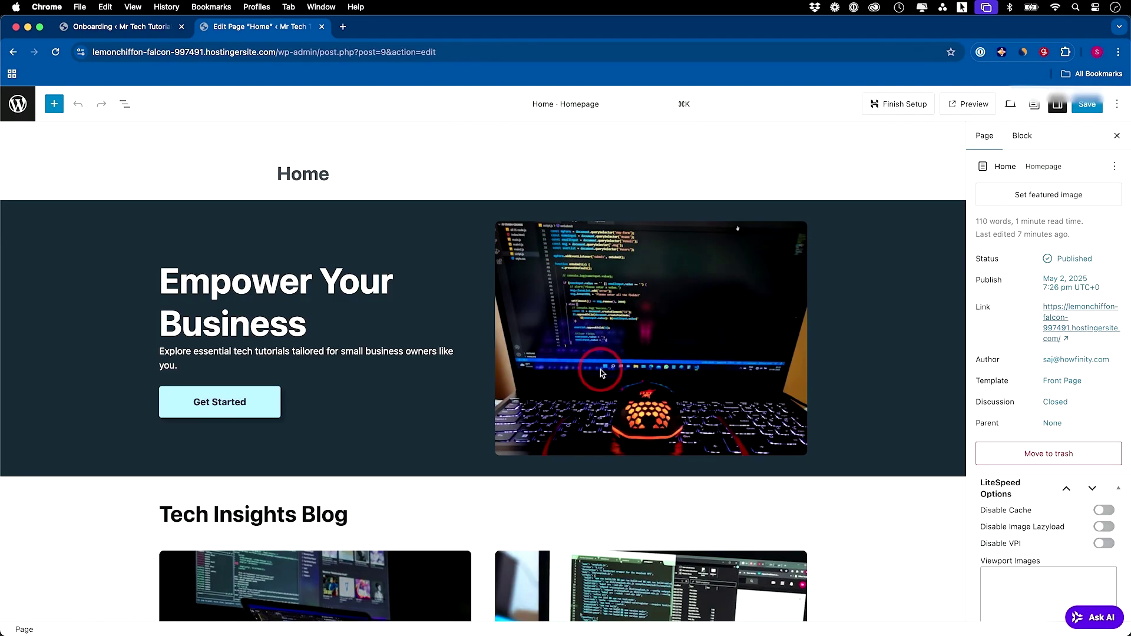
{"action": "left_click", "coordinate": [471, 292]}
Select the 'Empower Your Business' heading on the Home page
{"action": "left_click", "coordinate": [366, 283]}
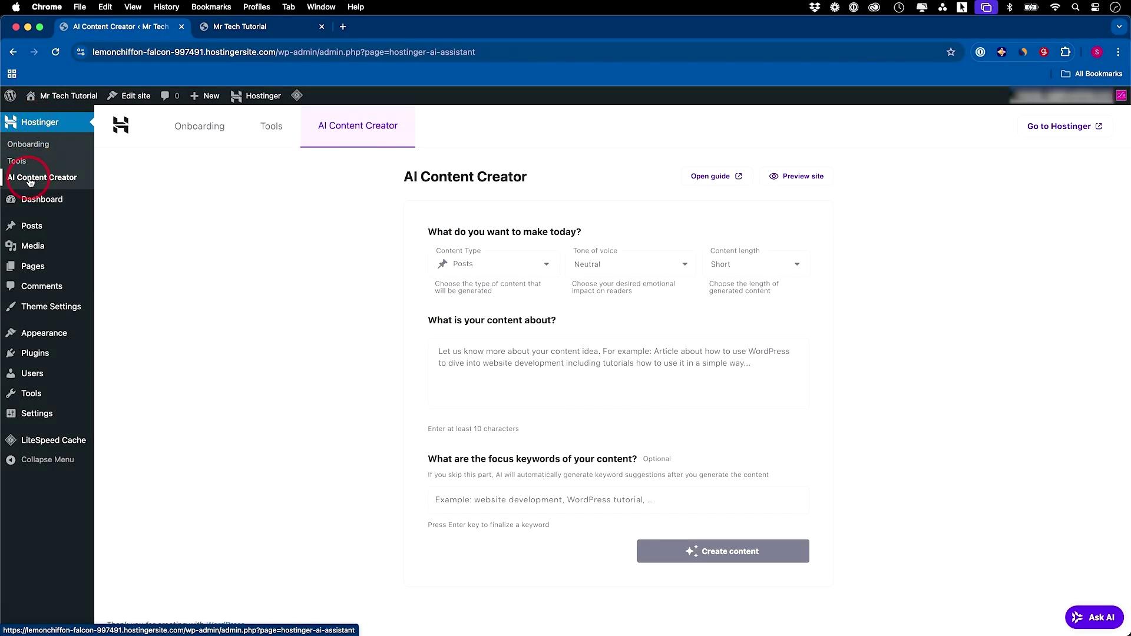
Set the AI Content Creator to Posts content, Friendly tone of voice and Short length
{"action": "left_click", "coordinate": [352, 147]}
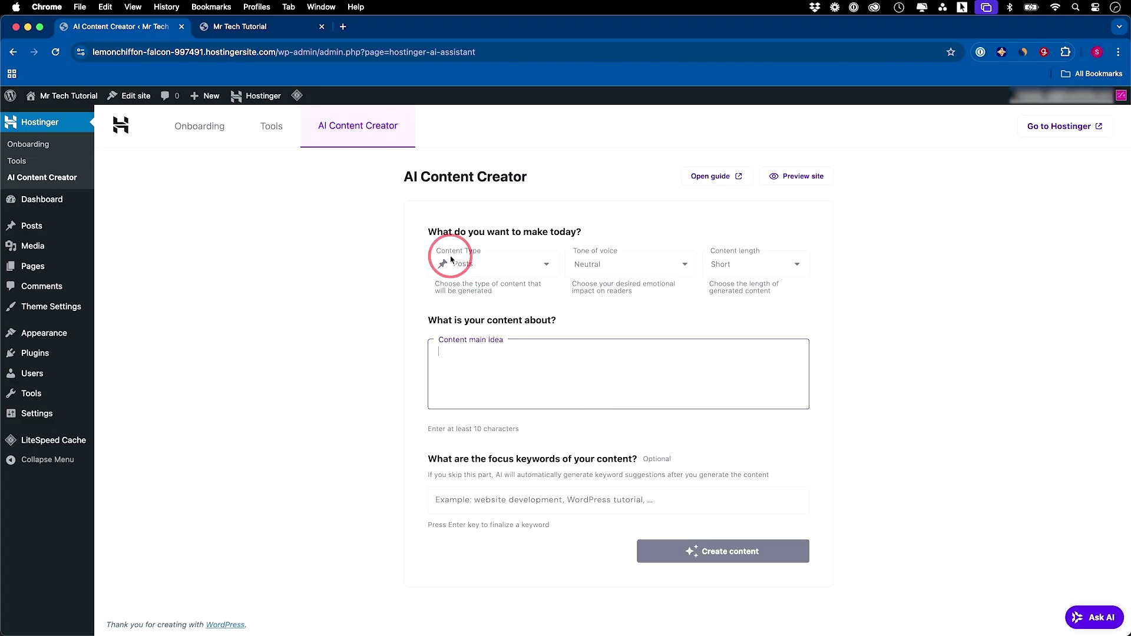
{"action": "left_click", "coordinate": [493, 266]}
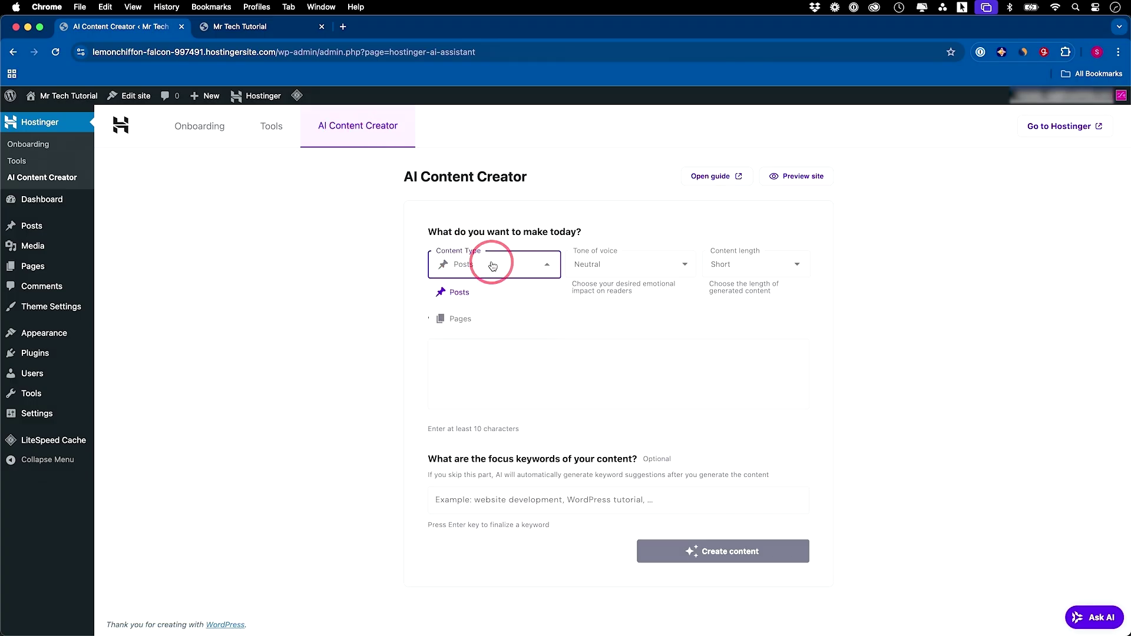
{"action": "left_click", "coordinate": [461, 293]}
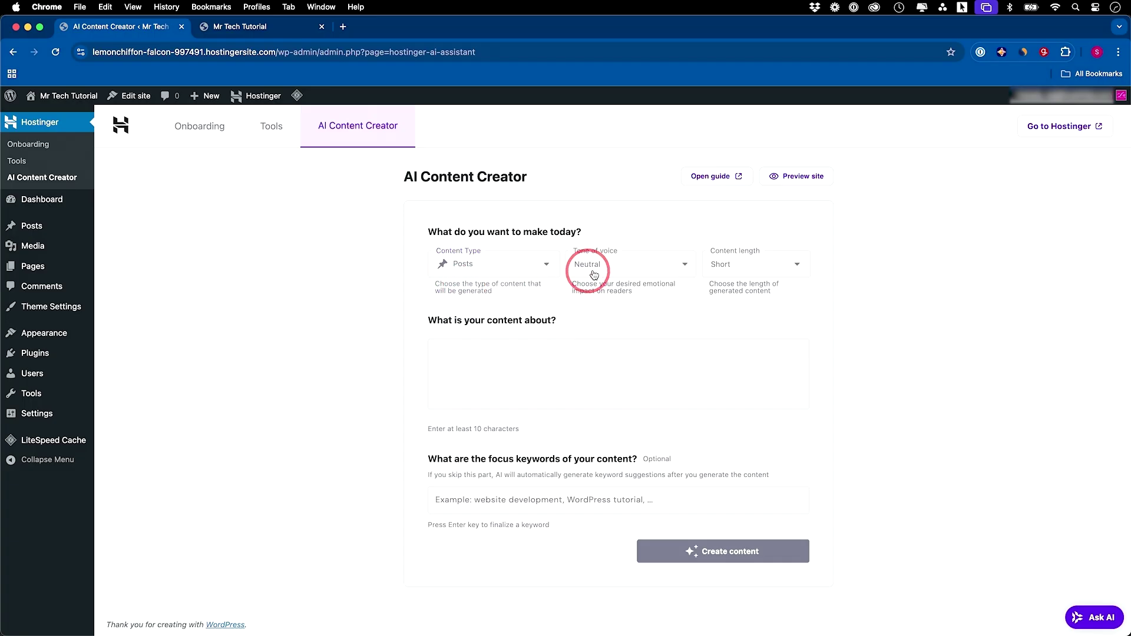
{"action": "left_click", "coordinate": [612, 267]}
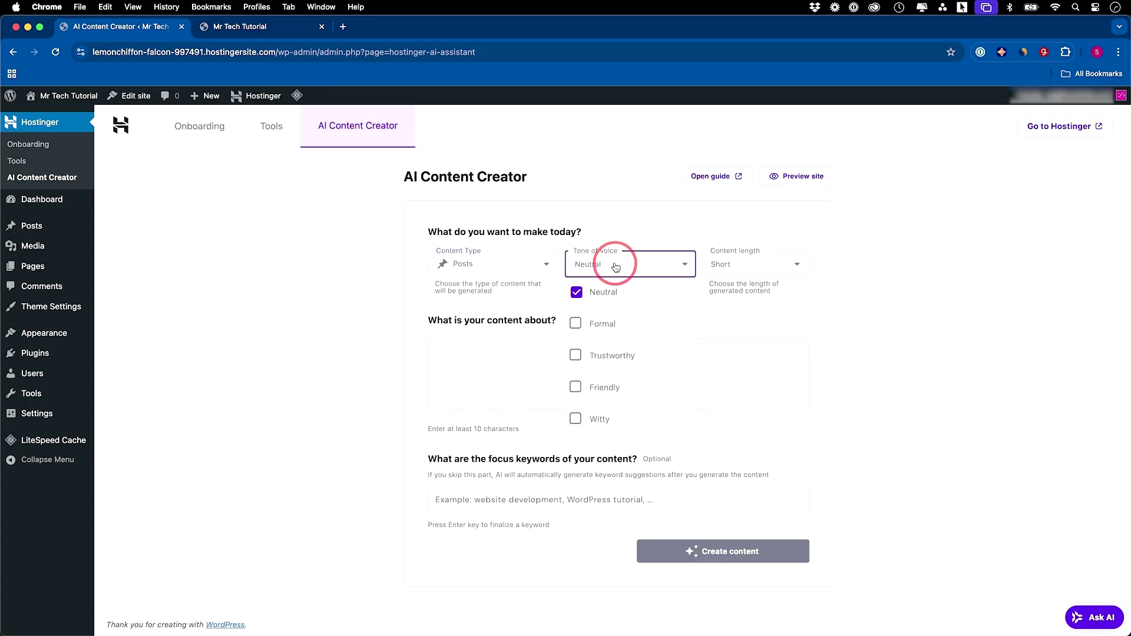
{"action": "left_click", "coordinate": [575, 297]}
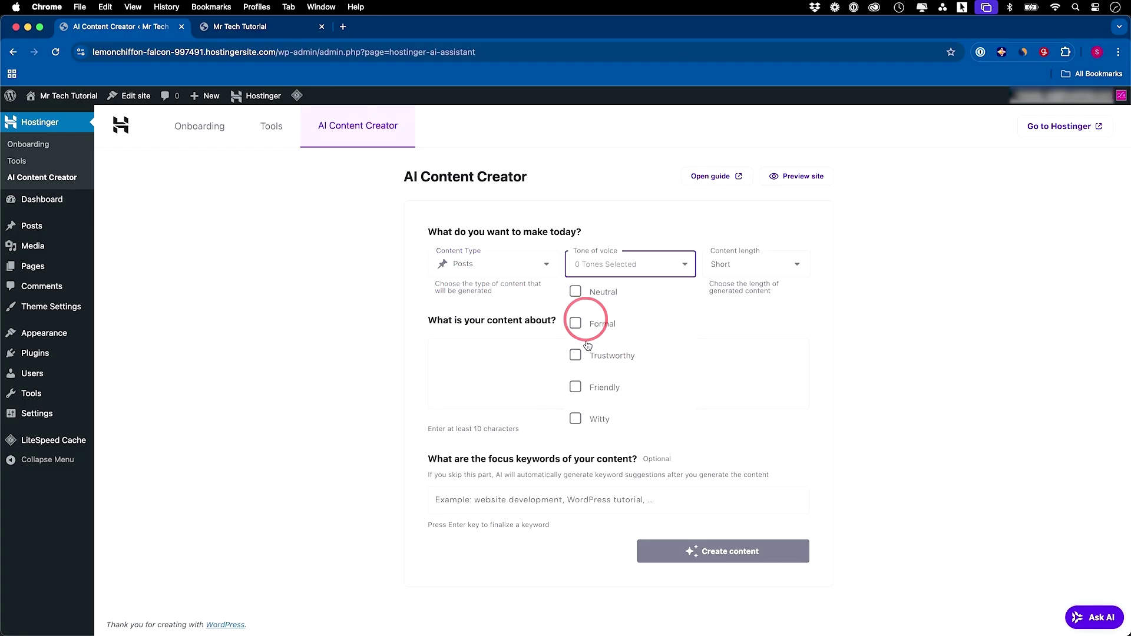
{"action": "left_click", "coordinate": [745, 279]}
{"action": "left_click", "coordinate": [748, 269]}
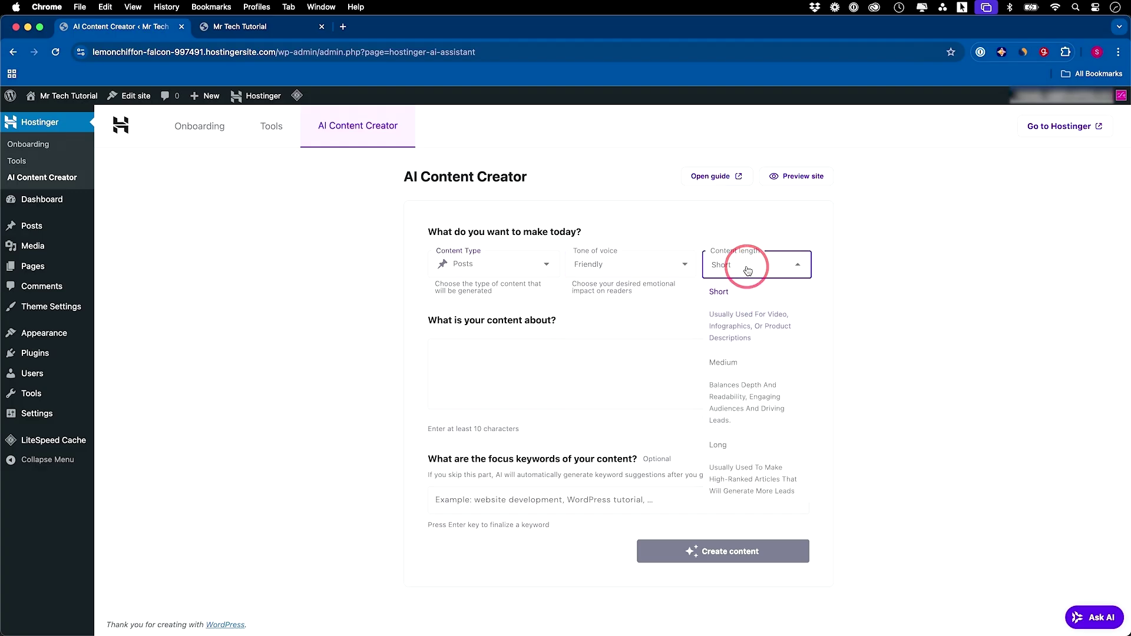
{"action": "left_click", "coordinate": [845, 305]}
Paste the post idea about WordPress benefits for business websites and generate the content
{"action": "left_click", "coordinate": [457, 348]}
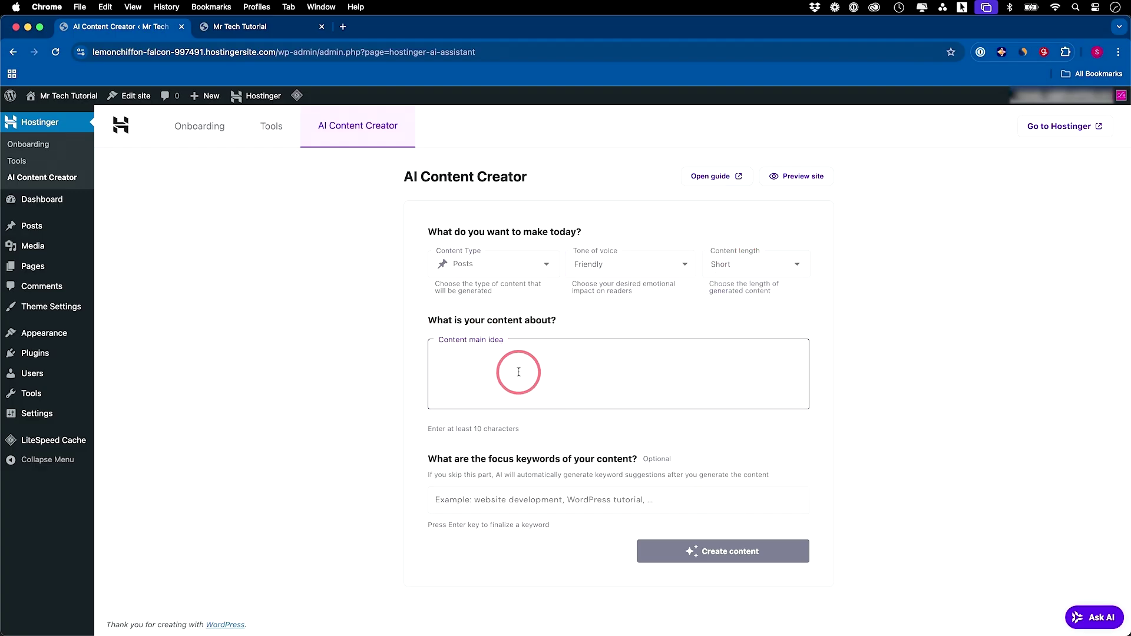
{"action": "type", "text": "benefits of using Wordpress for my business website"}
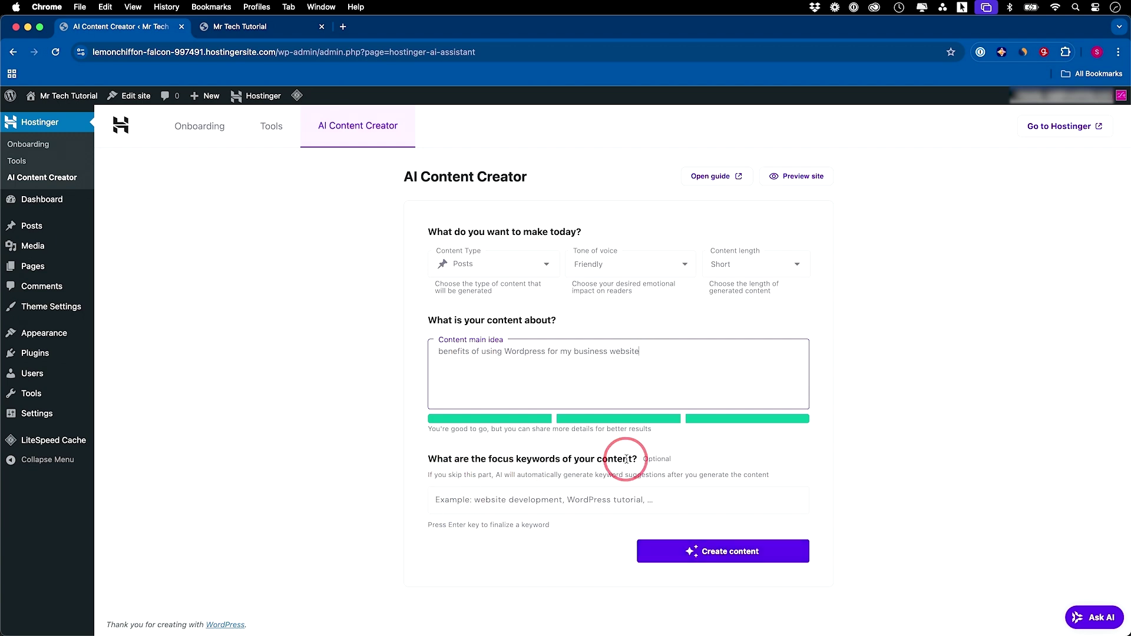
{"action": "left_click", "coordinate": [699, 551]}
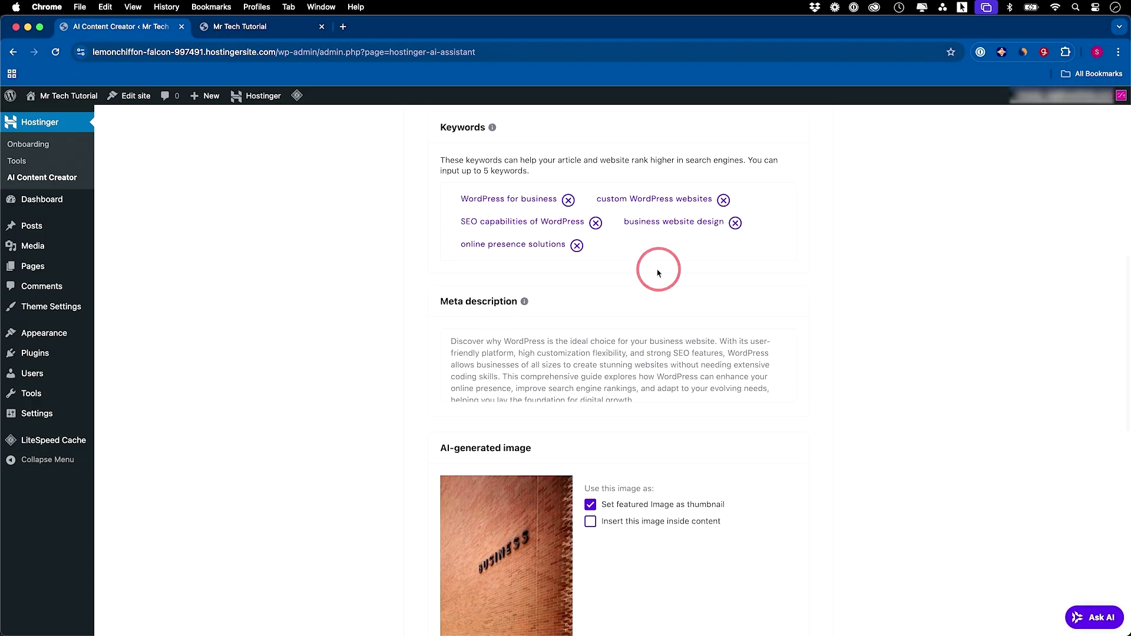
Review the generated keywords, meta description and featured image, then publish the article
{"action": "scroll", "coordinate": [654, 281], "scroll_direction": "down", "scroll_amount": 5}
{"action": "scroll", "coordinate": [560, 351], "scroll_direction": "down", "scroll_amount": 10}
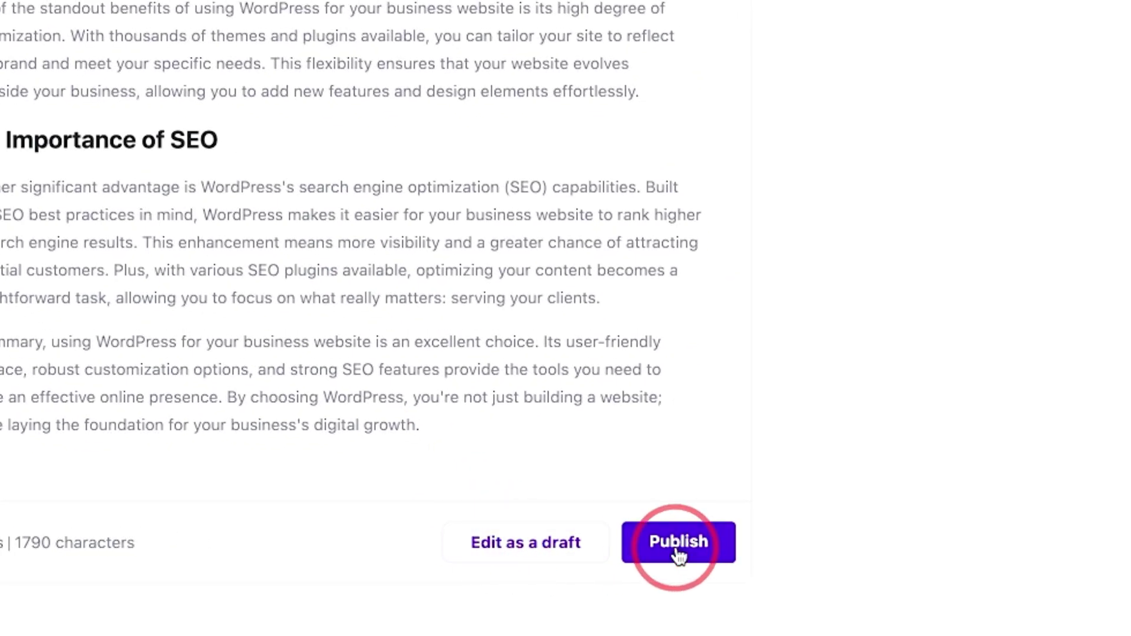
{"action": "left_click", "coordinate": [678, 554]}
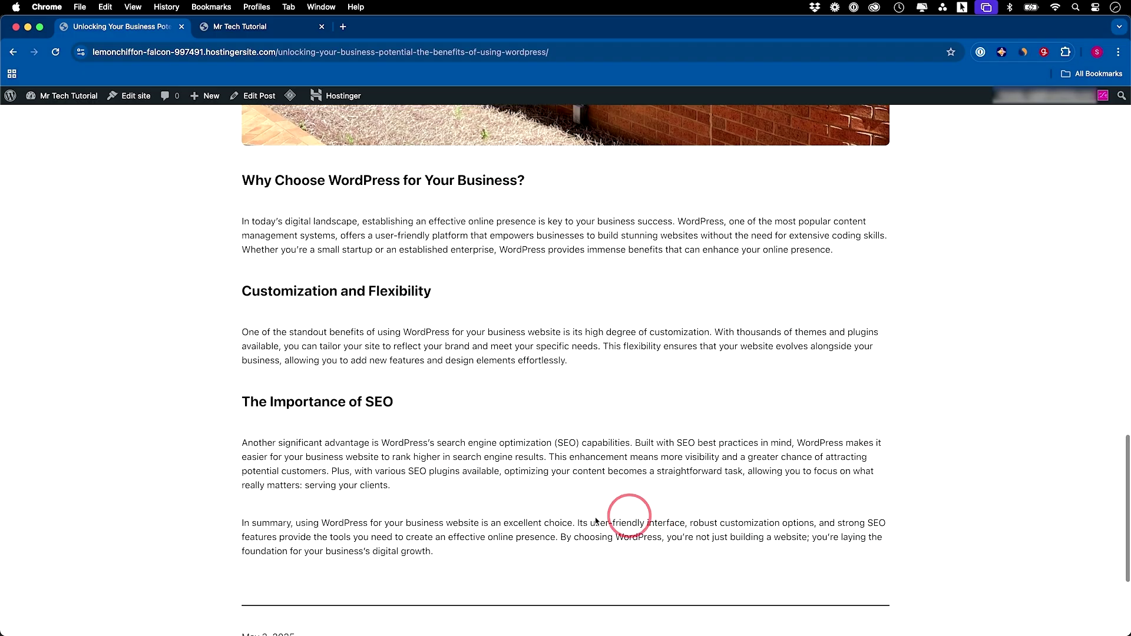
{"action": "scroll", "coordinate": [524, 250], "scroll_direction": "down", "scroll_amount": 1}
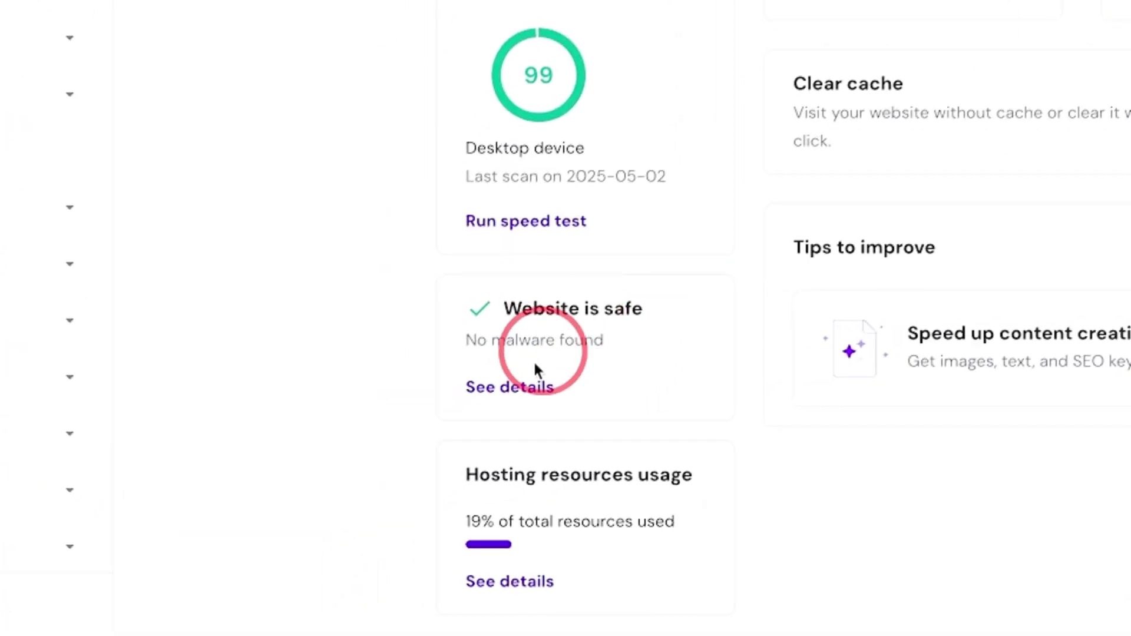
Check the website safety scan details, then go to the site's WordPress overview
{"action": "left_click", "coordinate": [510, 387]}
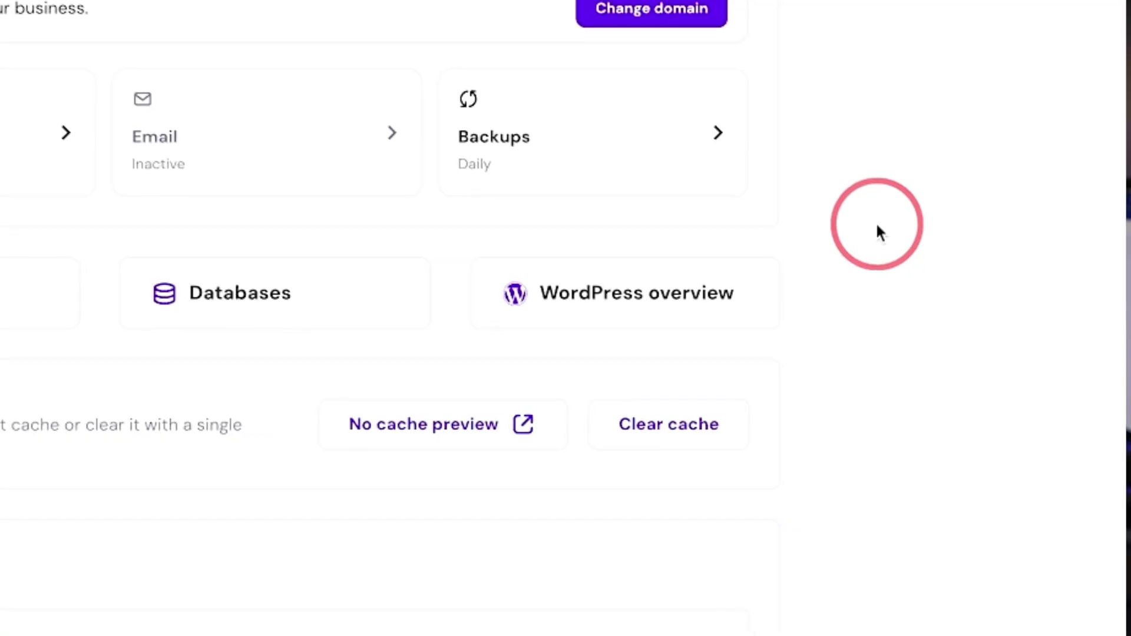
{"action": "left_click", "coordinate": [605, 308]}
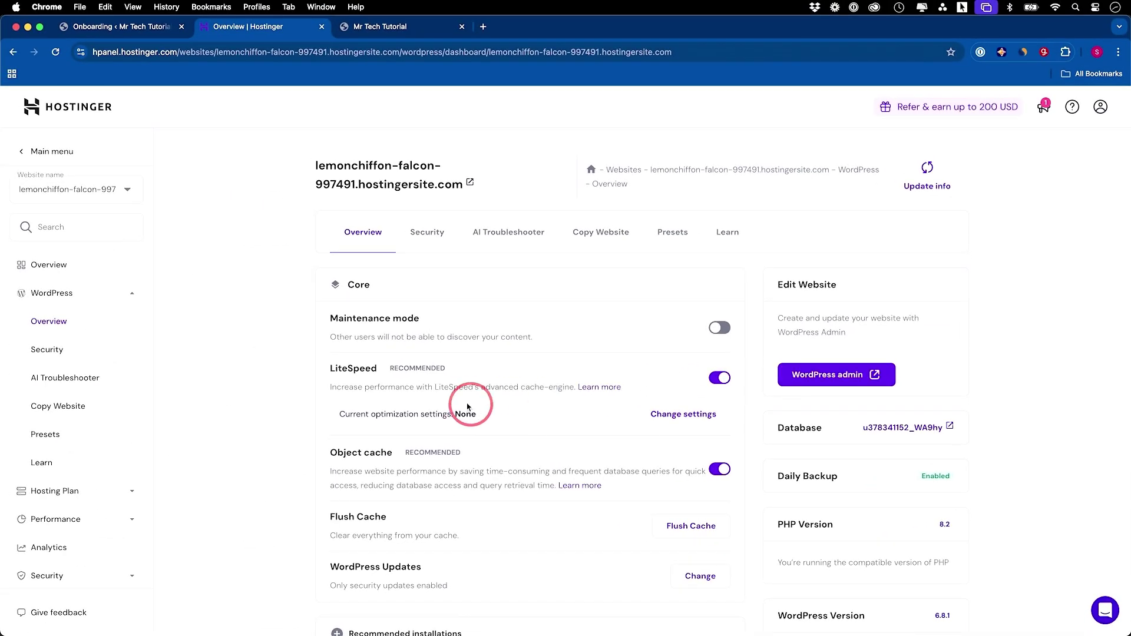
Review the WordPress Core settings and open the WordPress Updates settings on the Security tab
{"action": "scroll", "coordinate": [406, 277], "scroll_direction": "down", "scroll_amount": 1}
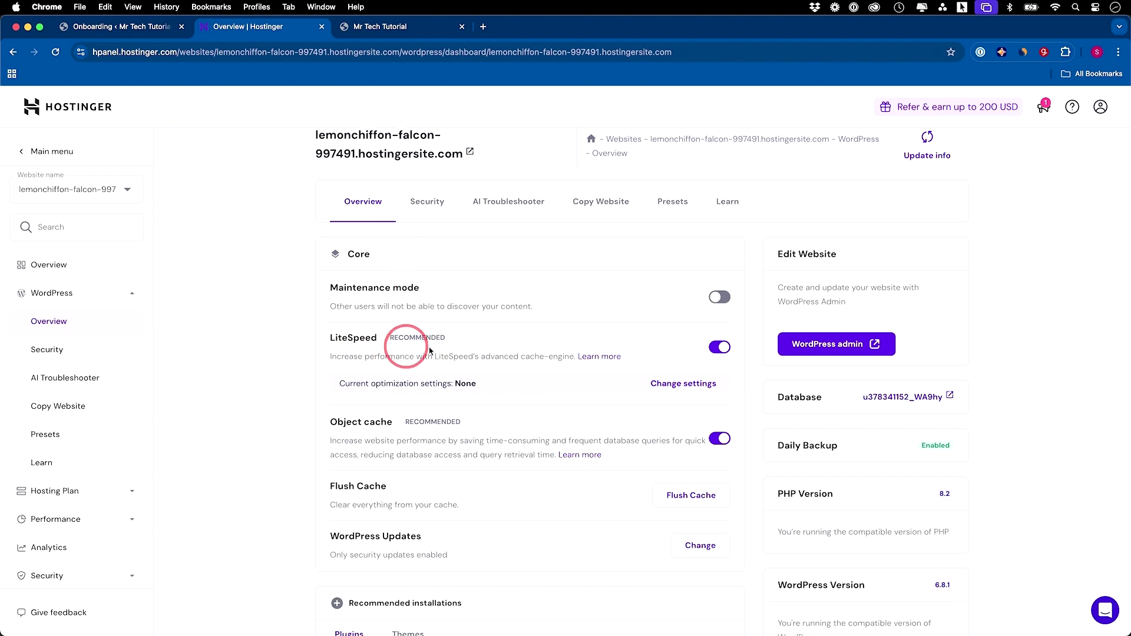
{"action": "scroll", "coordinate": [732, 352], "scroll_direction": "down", "scroll_amount": 5}
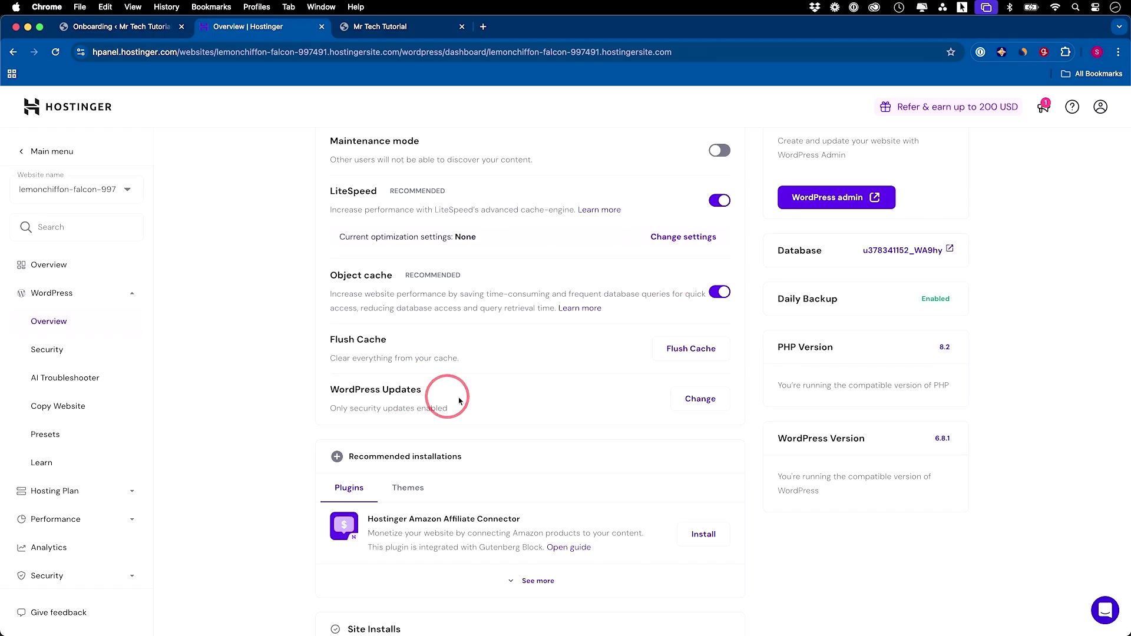
{"action": "left_click", "coordinate": [719, 410]}
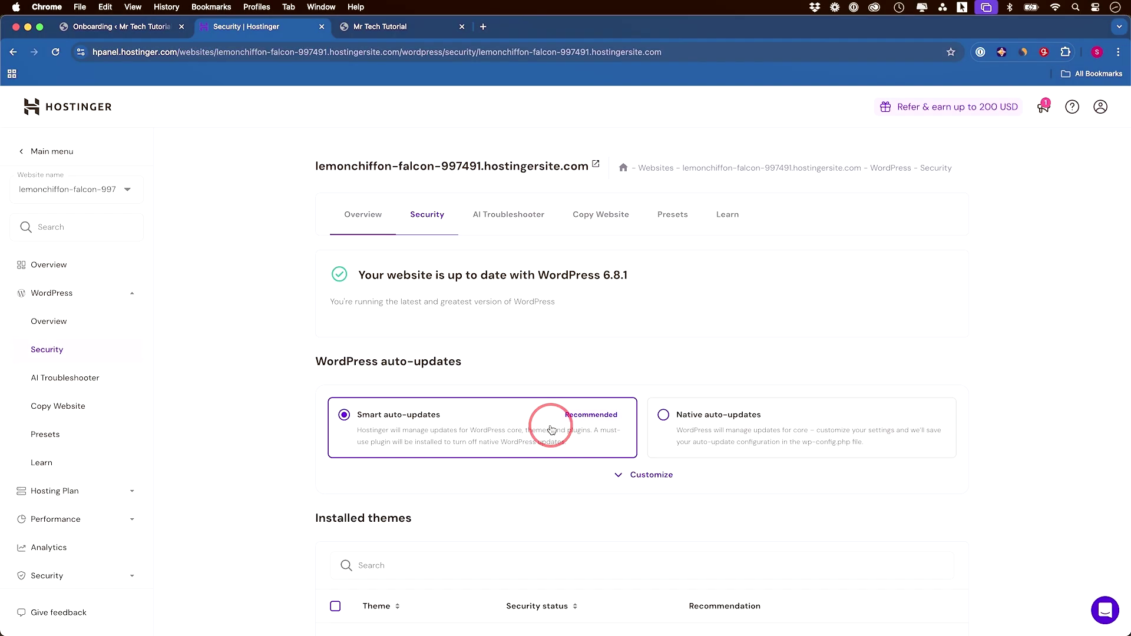
Scroll through the installed themes and plugins listed on the Security tab
{"action": "scroll", "coordinate": [474, 436], "scroll_direction": "down", "scroll_amount": 3}
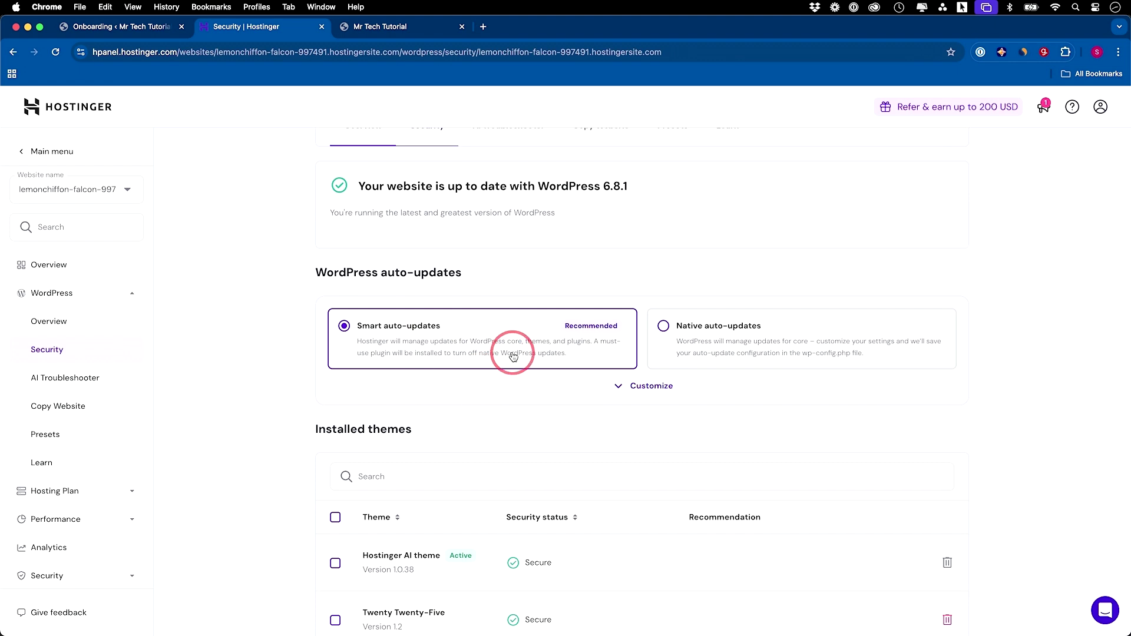
{"action": "scroll", "coordinate": [475, 319], "scroll_direction": "up", "scroll_amount": 1}
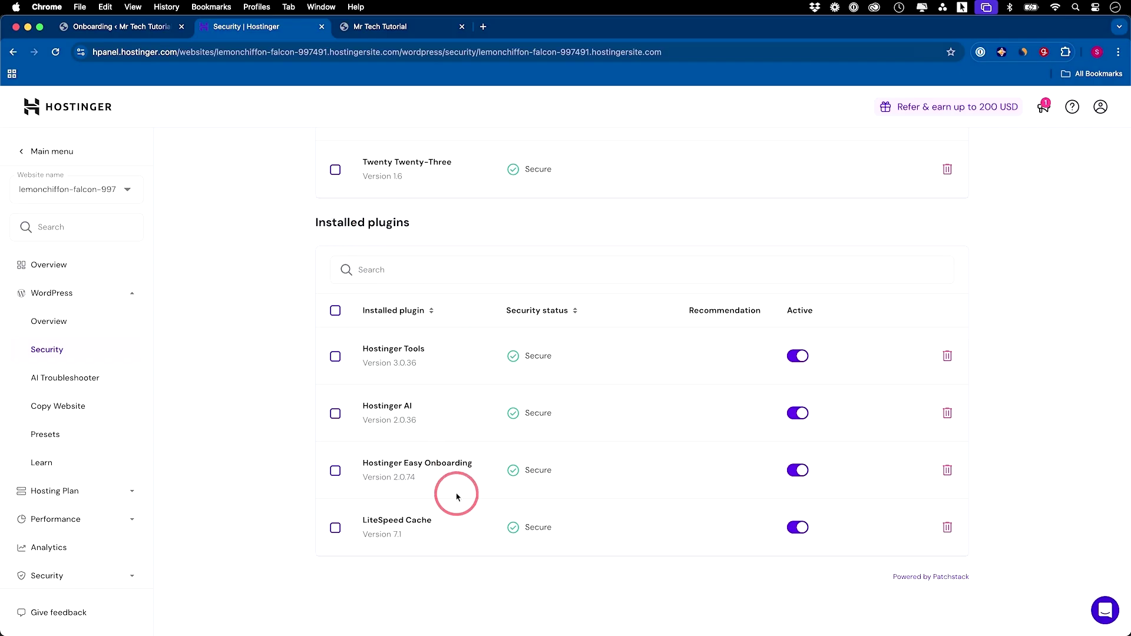
{"action": "scroll", "coordinate": [827, 369], "scroll_direction": "up", "scroll_amount": 2}
{"action": "scroll", "coordinate": [822, 371], "scroll_direction": "down", "scroll_amount": 2}
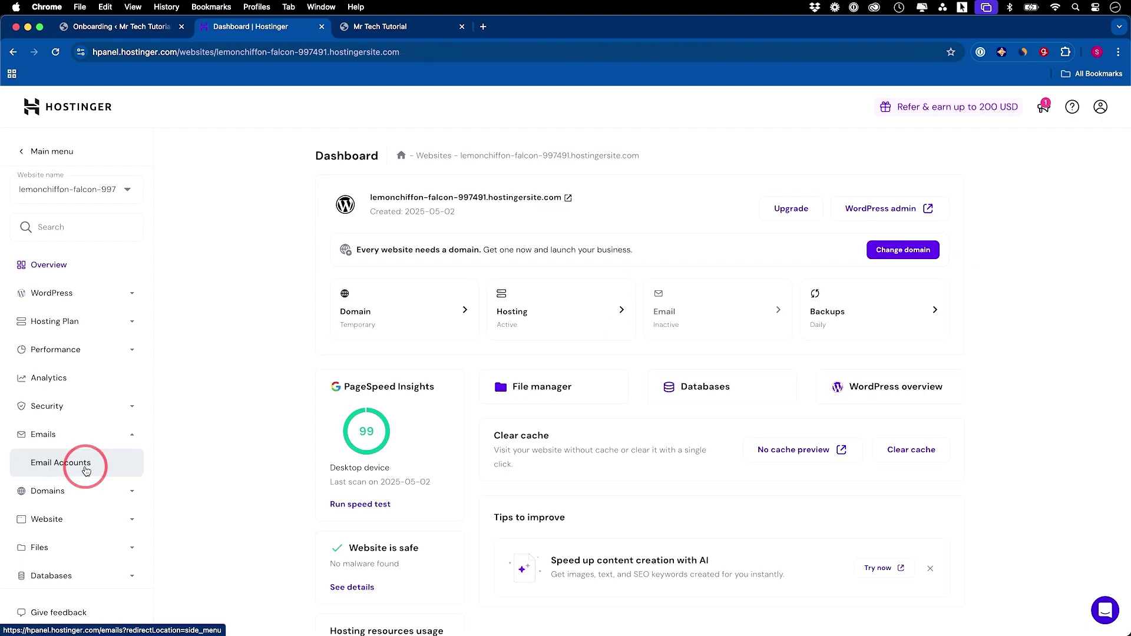
View Email Accounts, then expand Performance to reveal Object Cache, Page Speed and CDN
{"action": "left_click", "coordinate": [86, 465]}
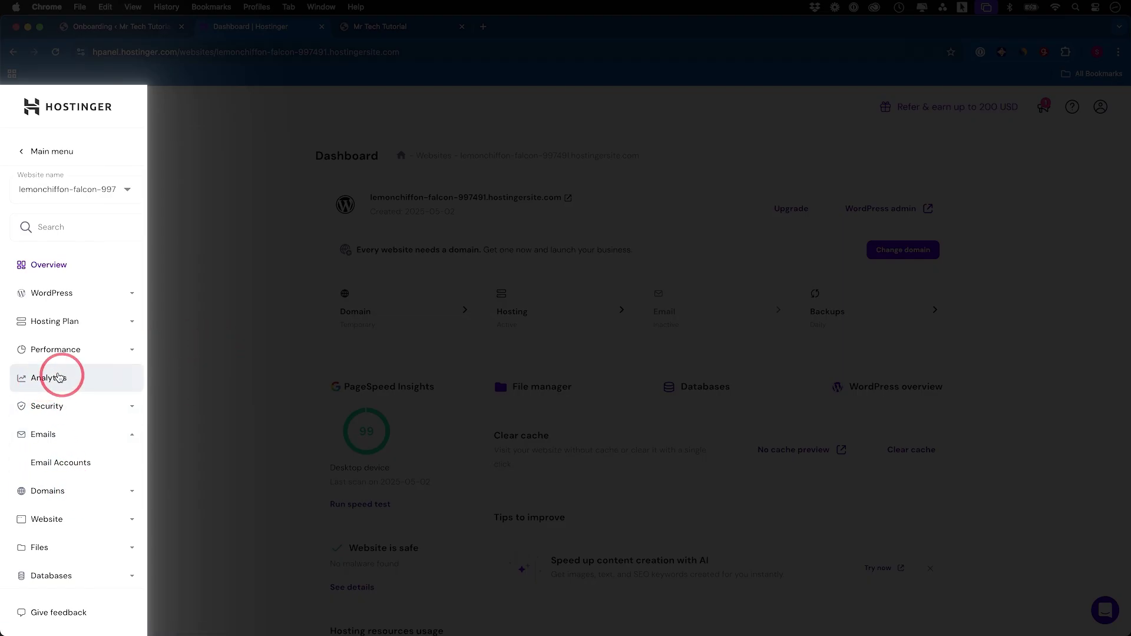
{"action": "left_click", "coordinate": [56, 353]}
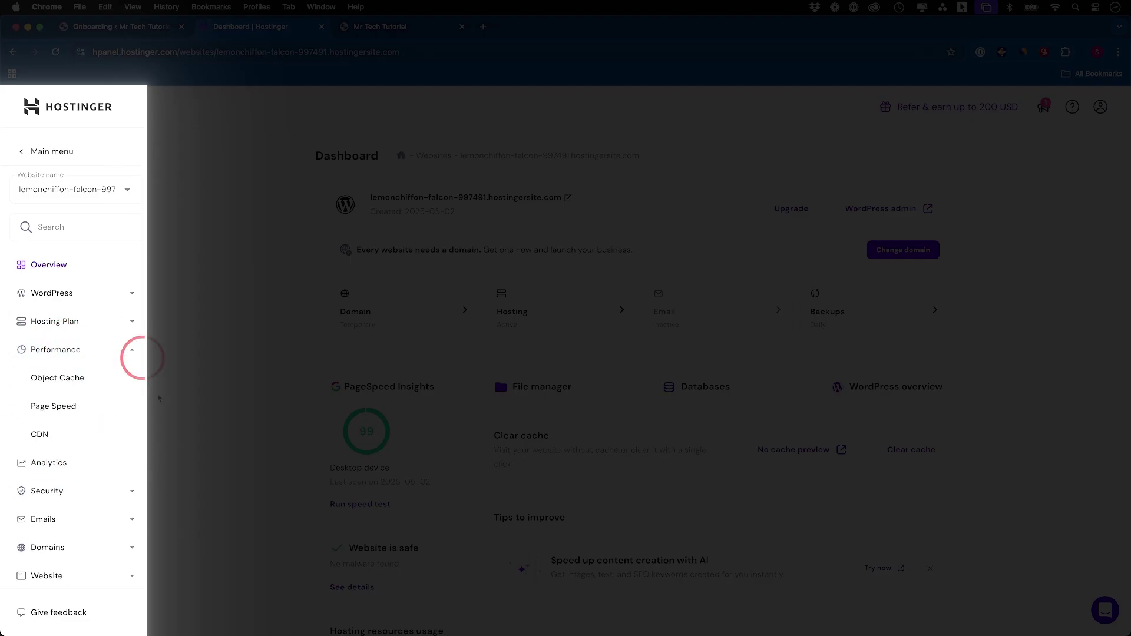